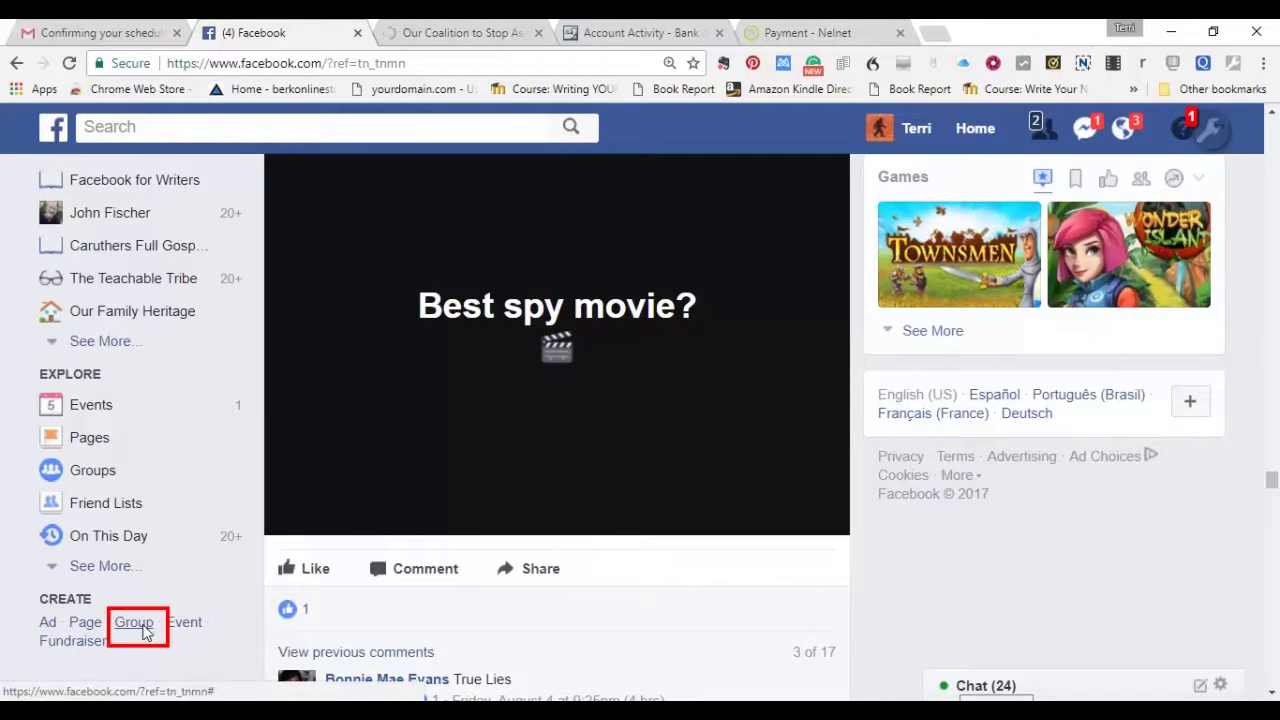
- Create a group named 'Connections Academy' and add one suggested friend as its first member
click(142, 624)
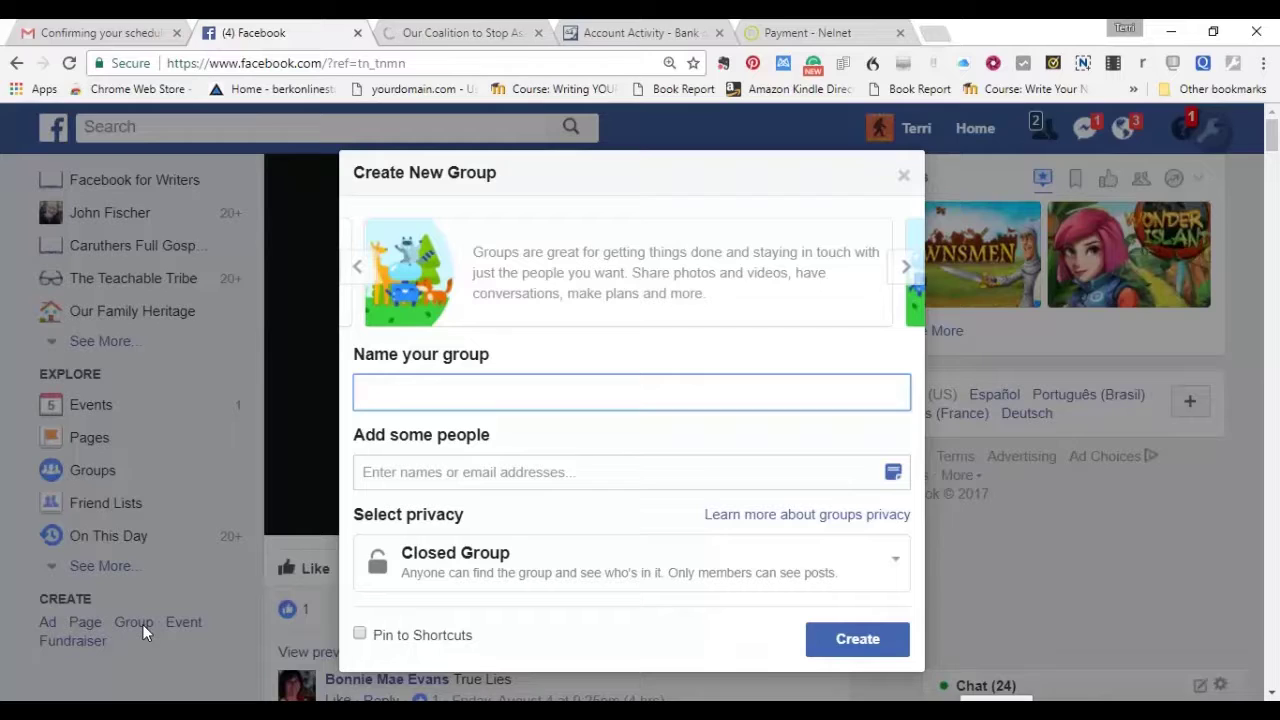
text(Connections Academy)
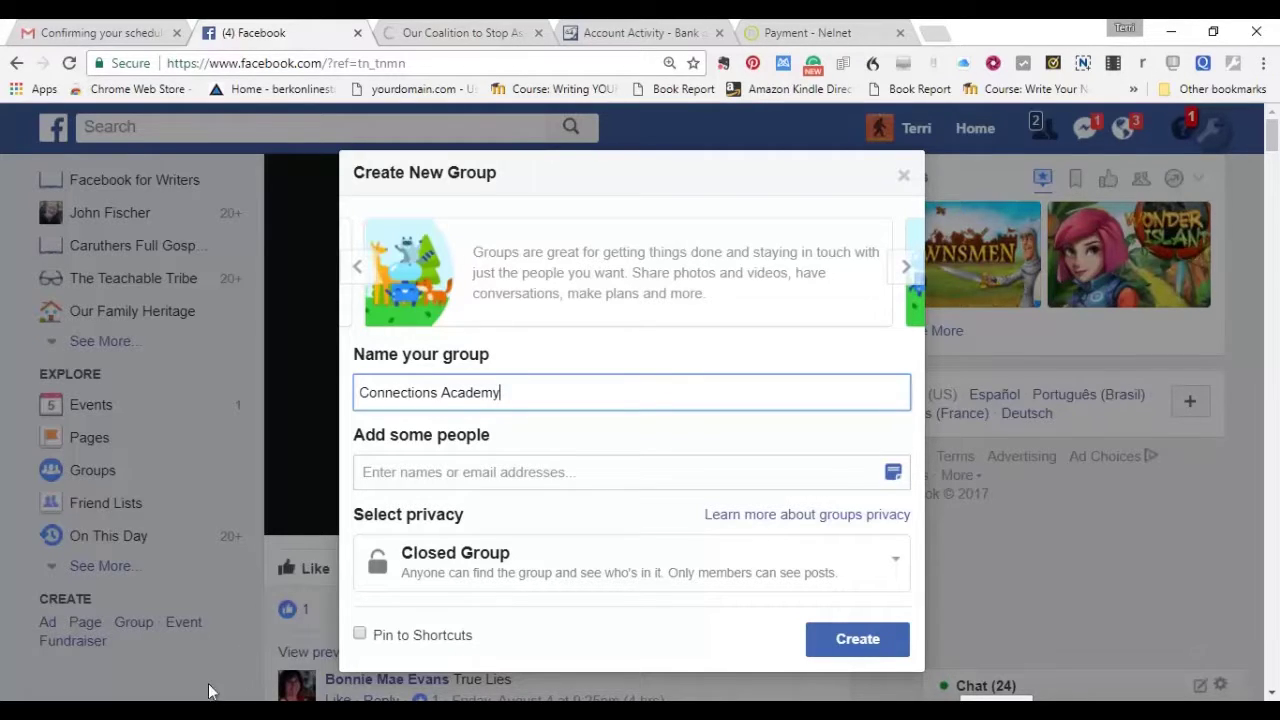
click(385, 470)
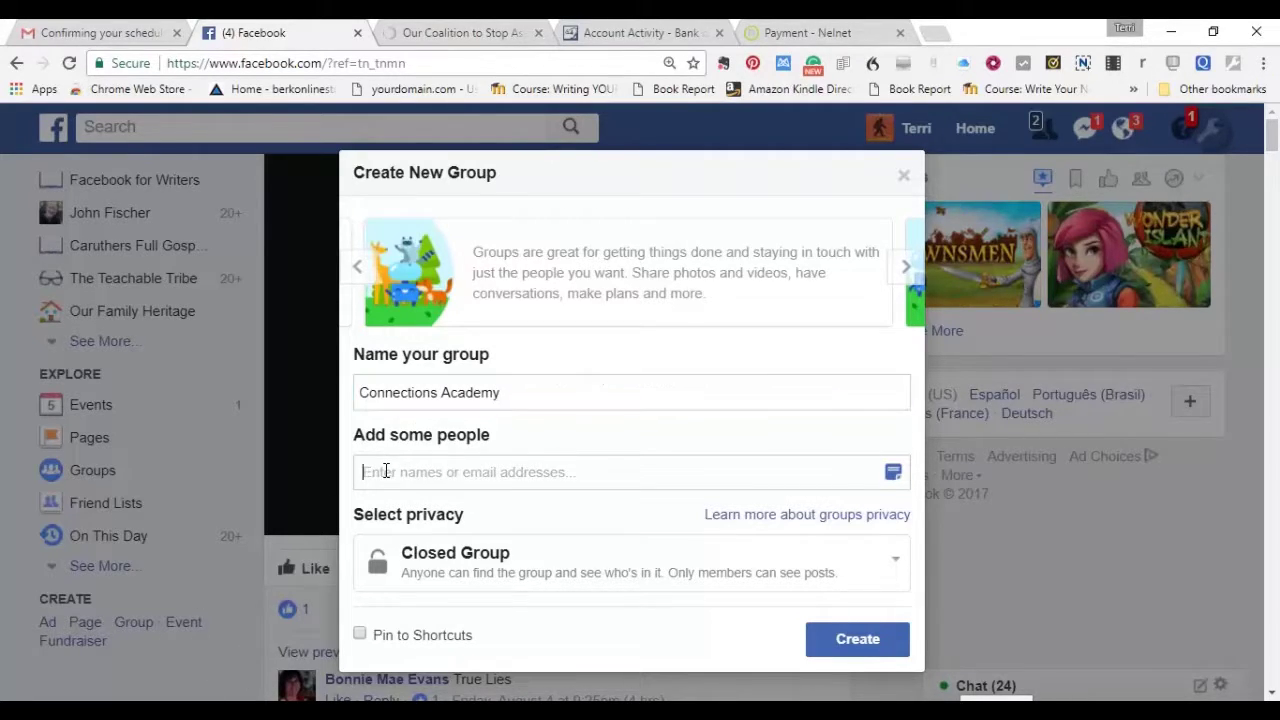
text(Joh)
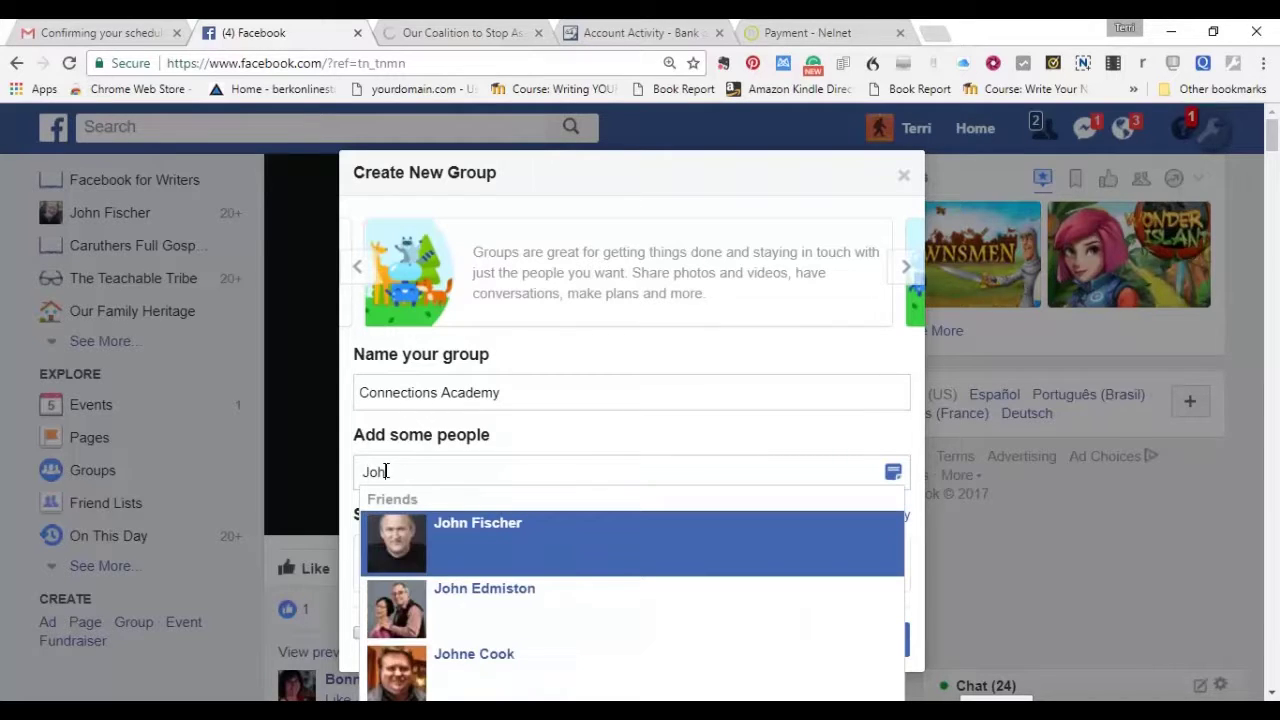
click(474, 533)
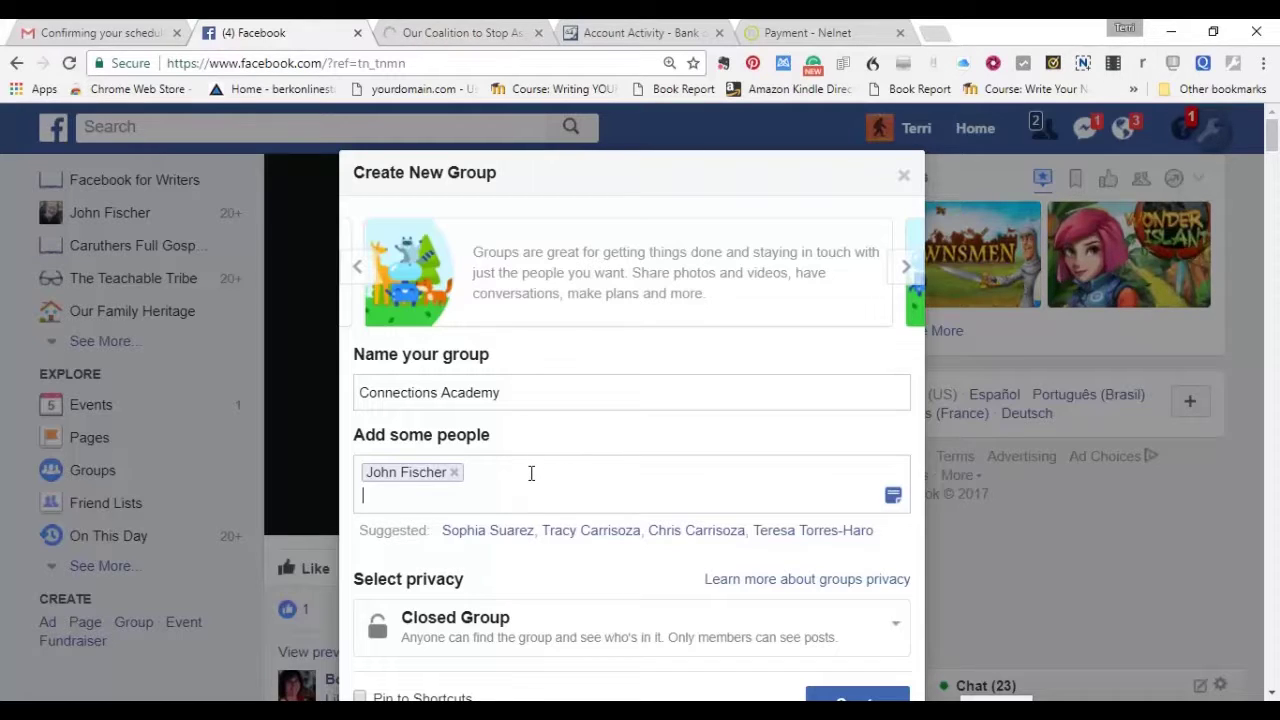
- Keep the privacy setting as Closed Group and create the Connections Academy group
scroll(544, 489, down, 3)
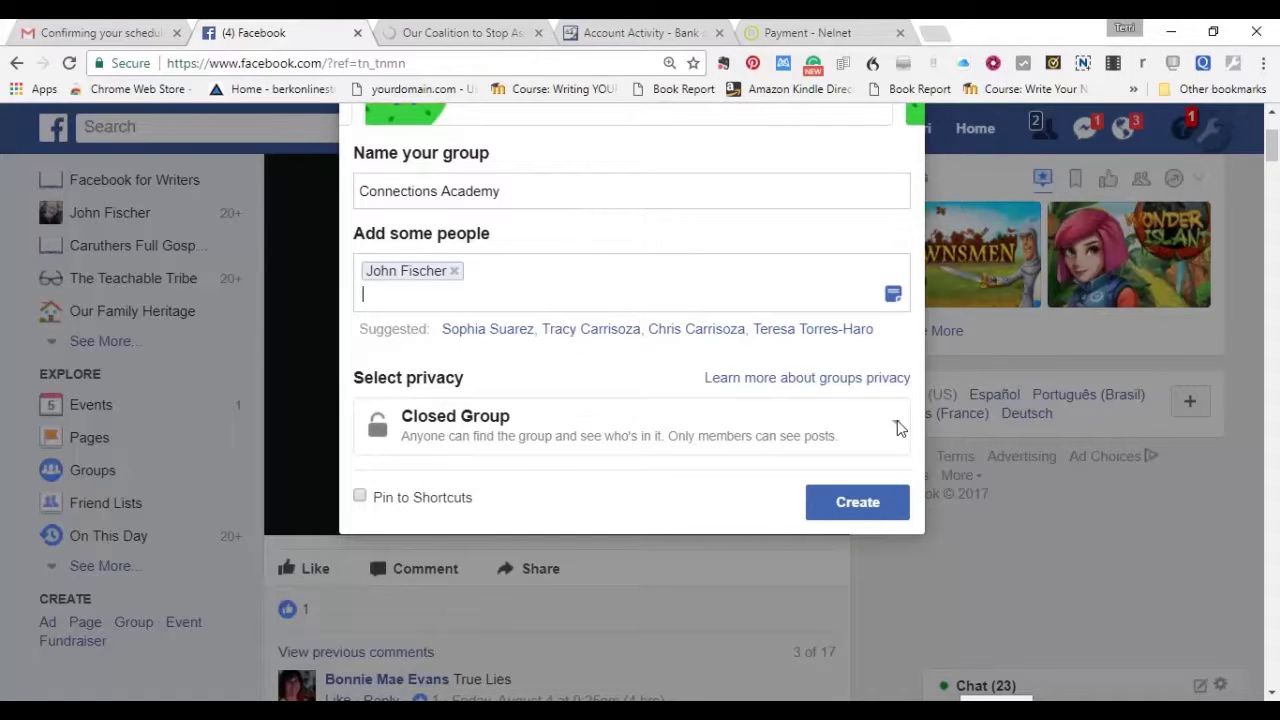
click(897, 428)
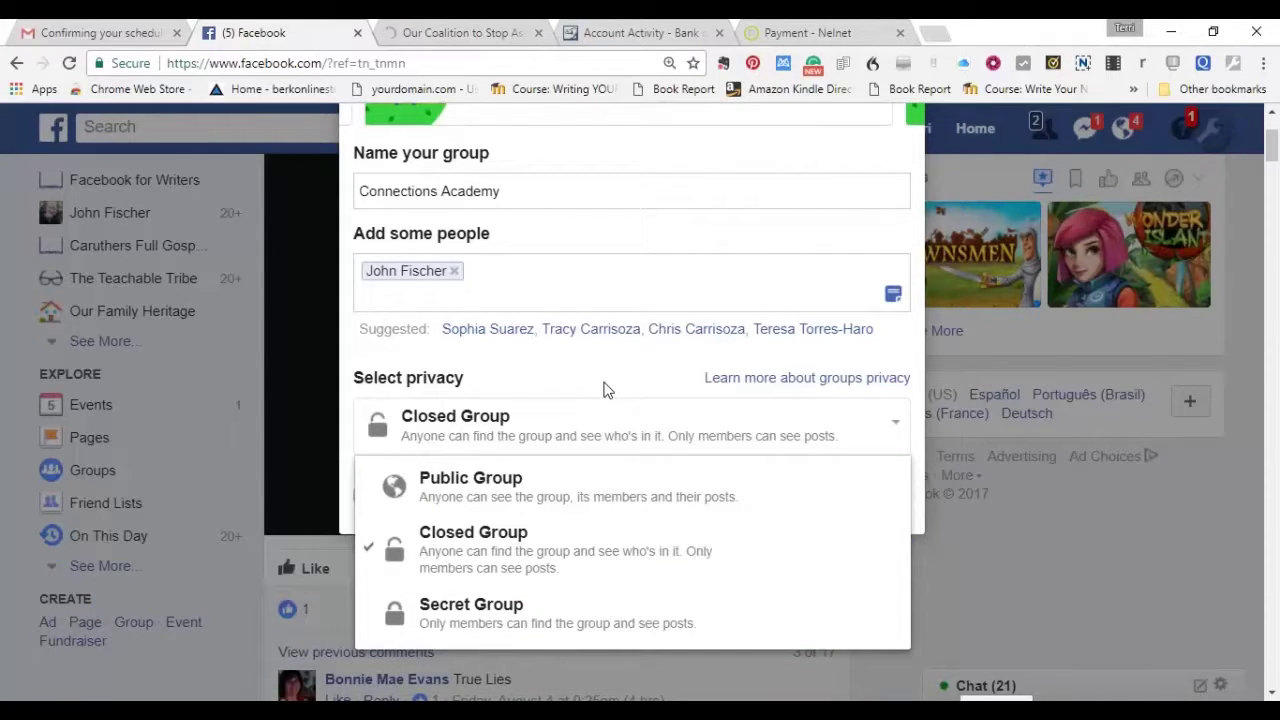
click(506, 417)
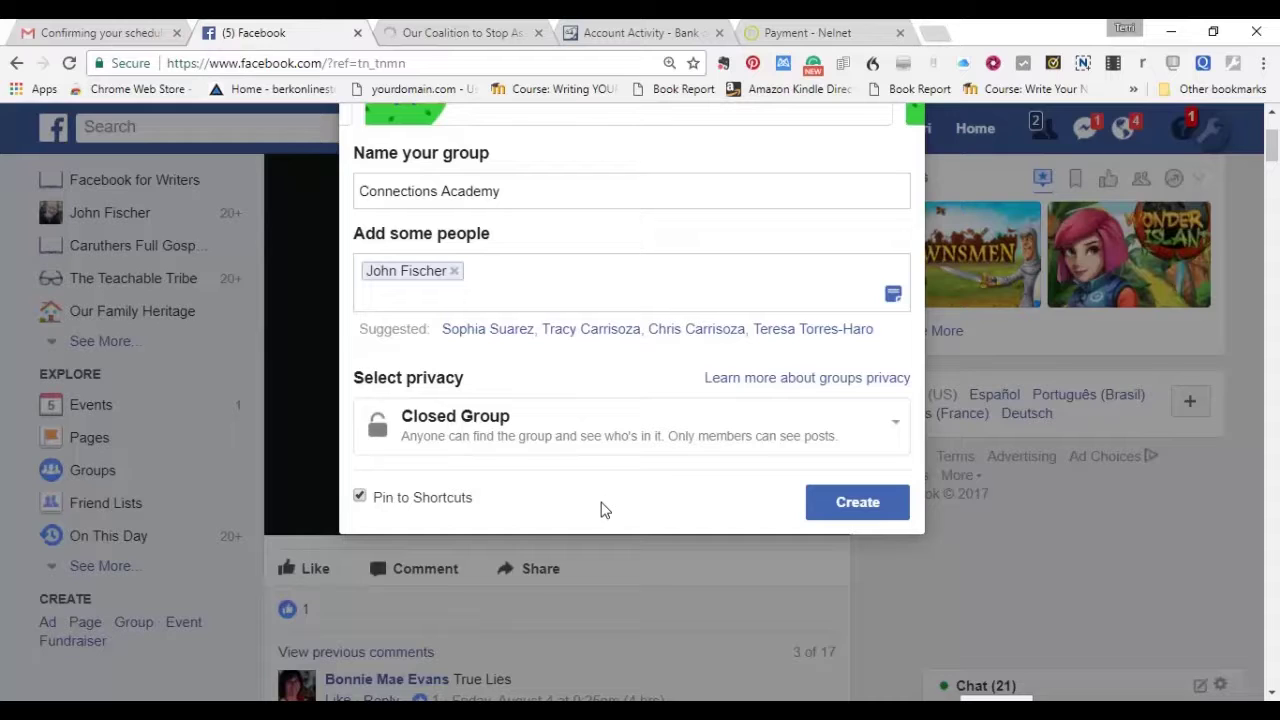
click(857, 515)
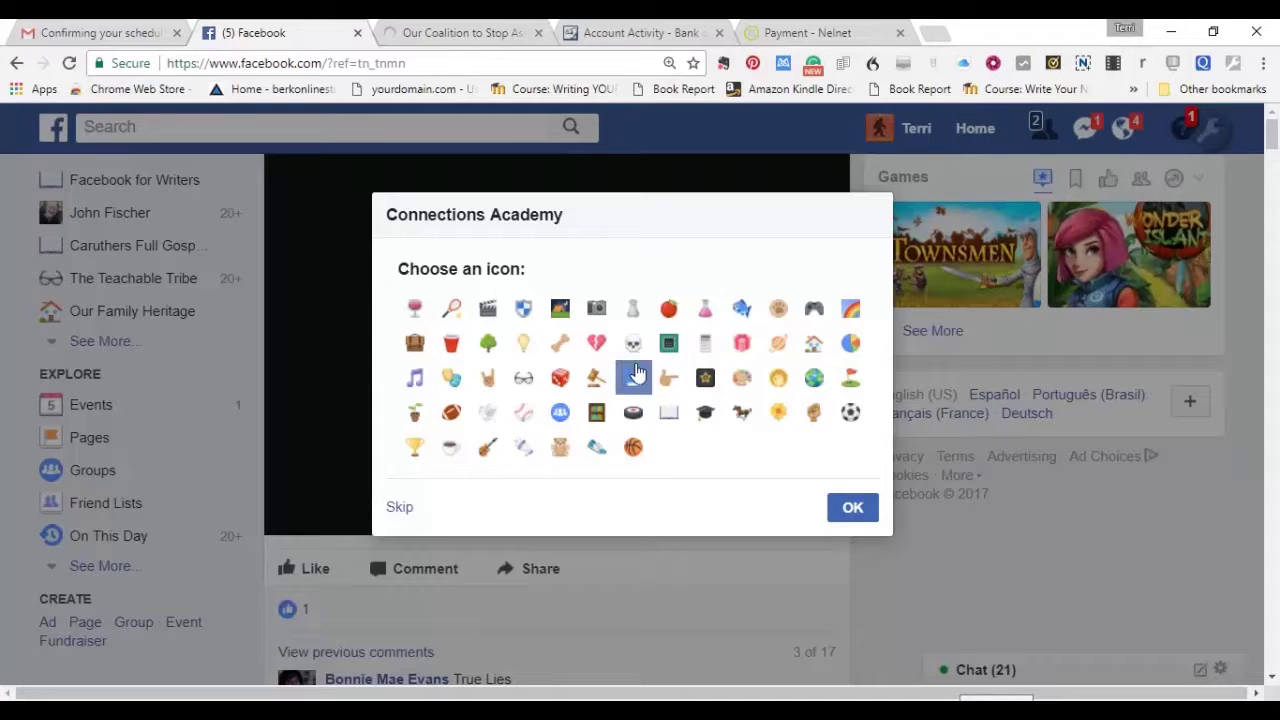
- Choose the glasses icon for the group and confirm it with OK
click(669, 345)
click(529, 378)
click(853, 509)
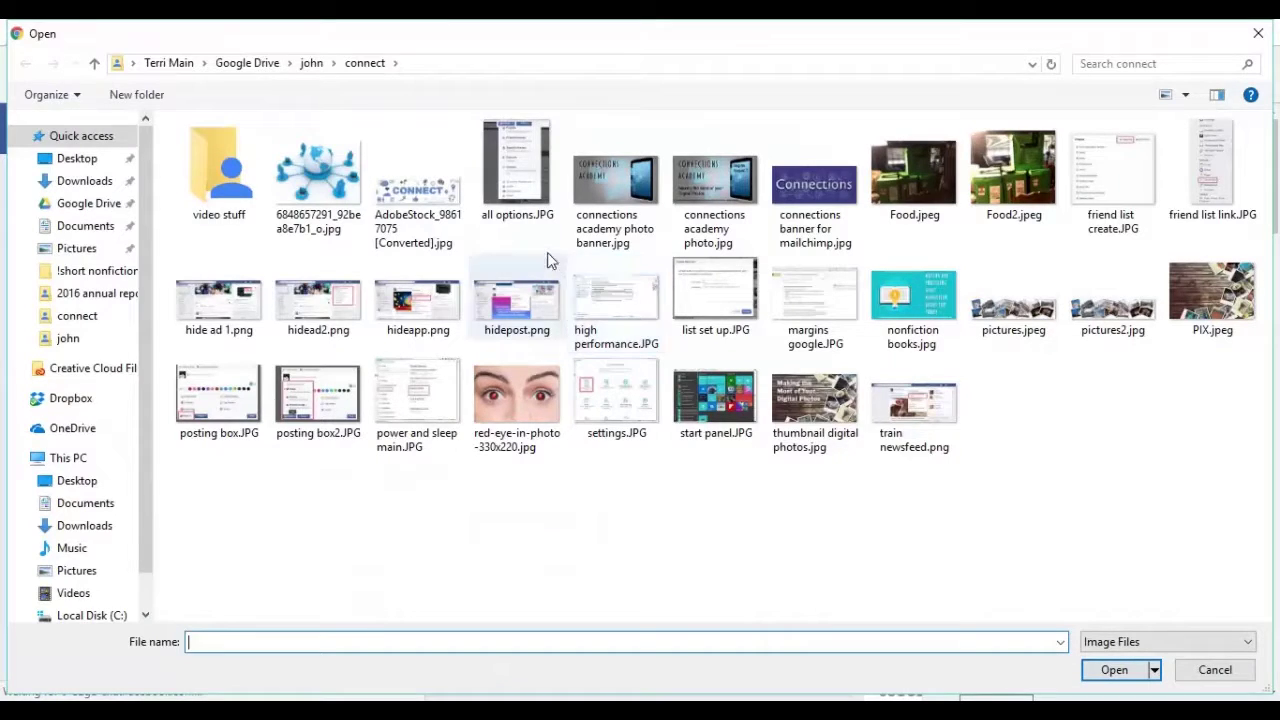
- Upload 'connections academy photo banner.jpg' as the cover, reposition it to show the full title, and save
double_click(624, 175)
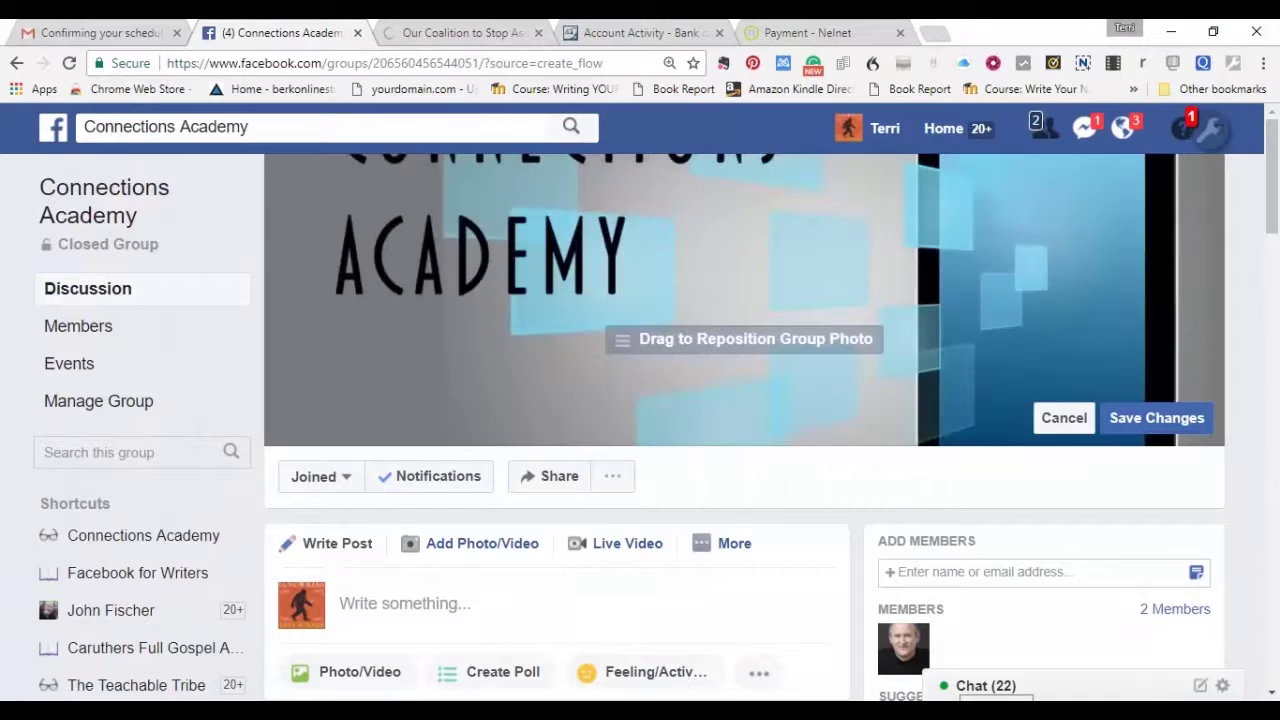
drag(820, 265, 820, 398)
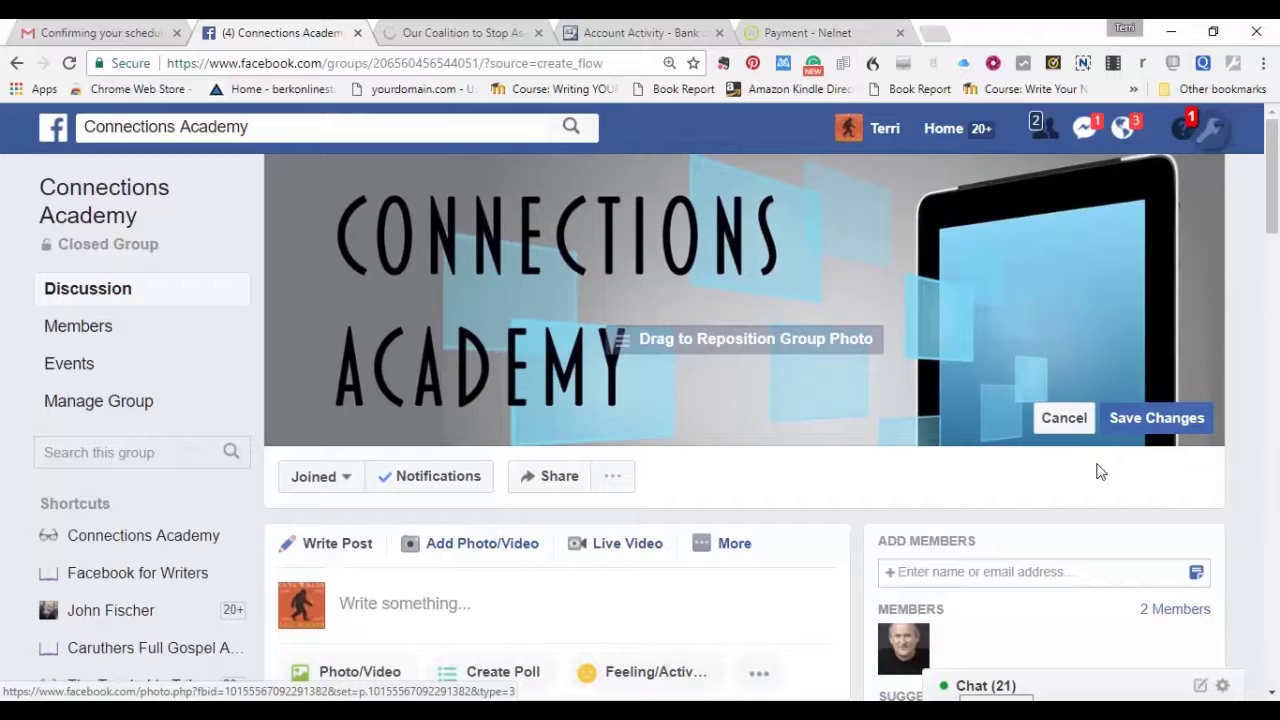
click(1172, 421)
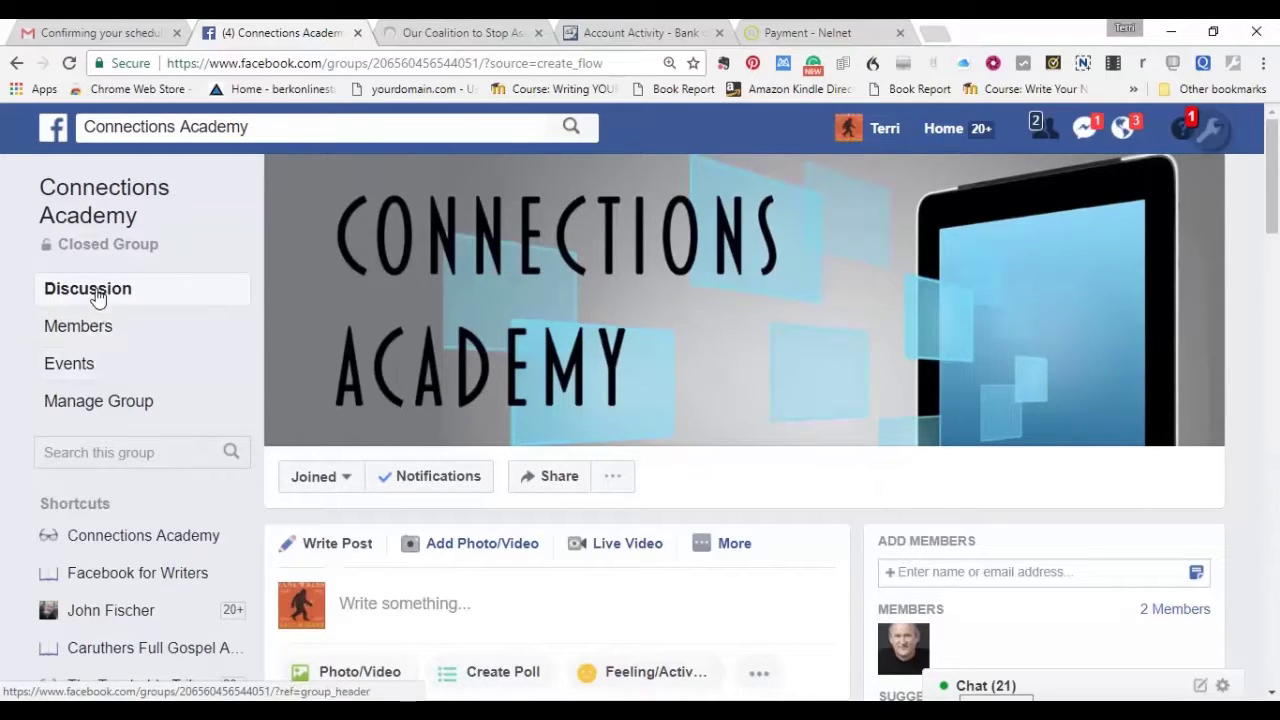
- Open Manage Group to review the Admin Activity log, leaving Notifications settings unchanged
click(93, 410)
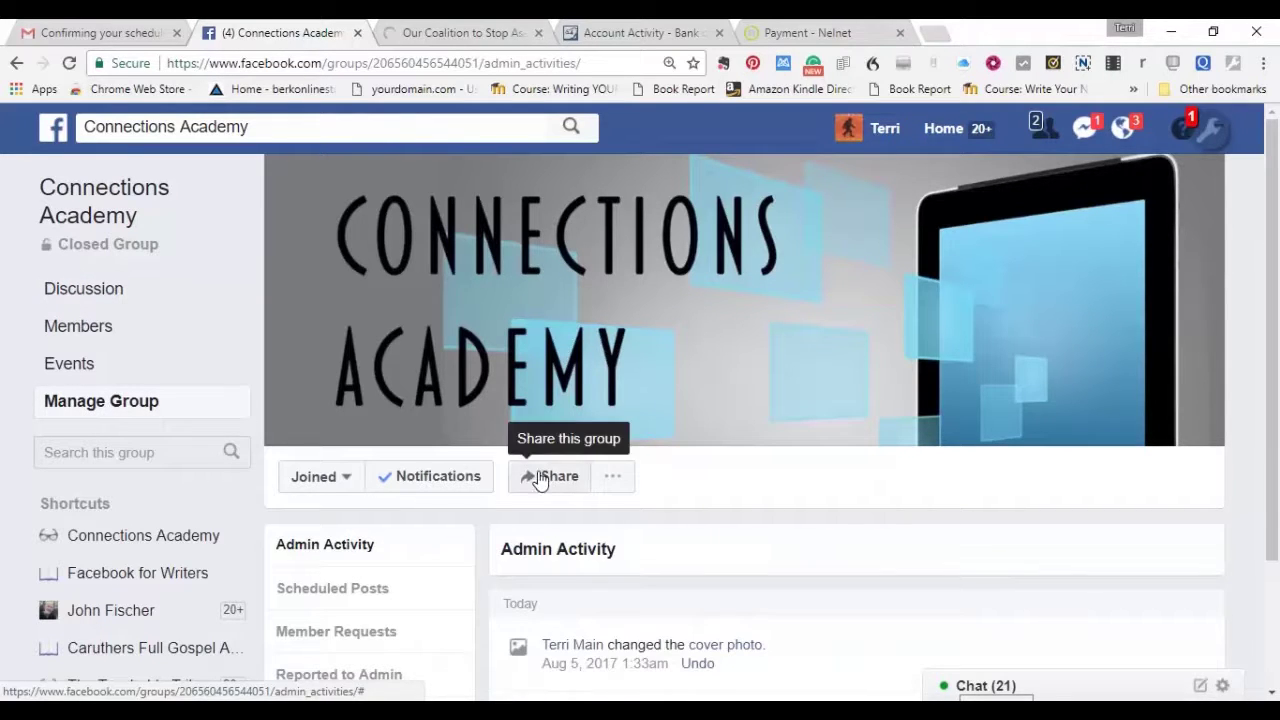
scroll(740, 500, down, 2)
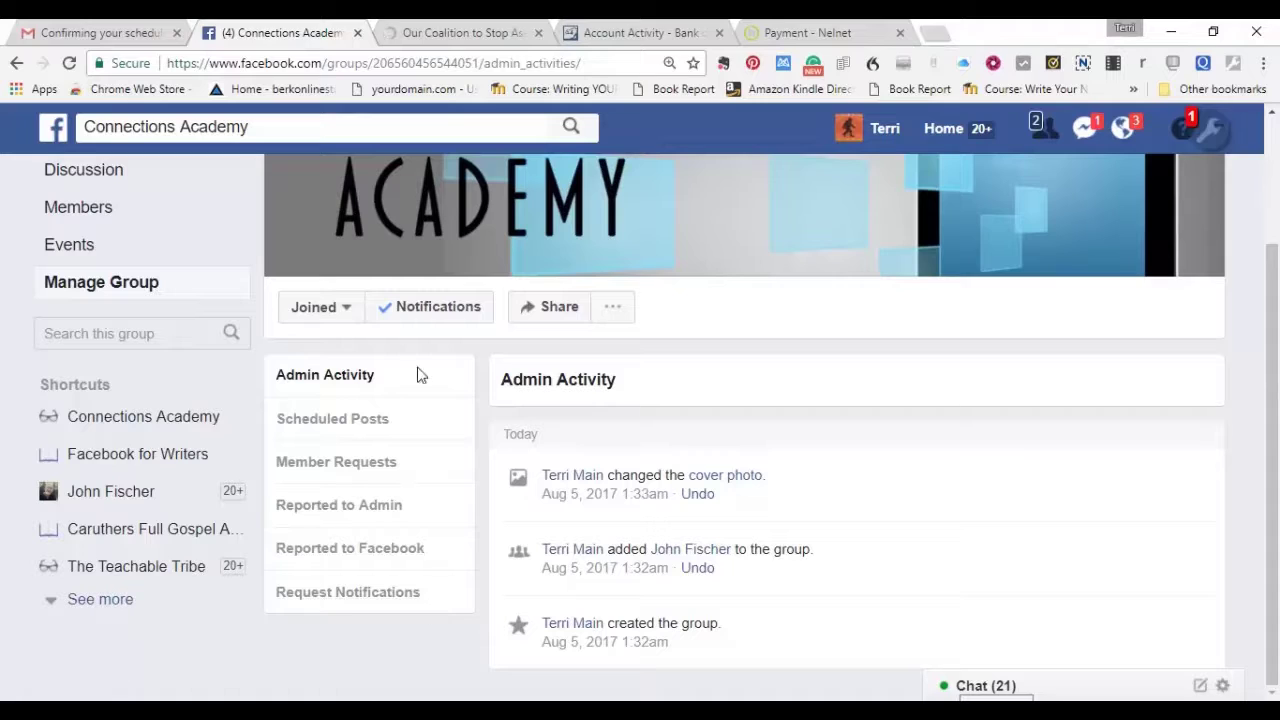
click(461, 316)
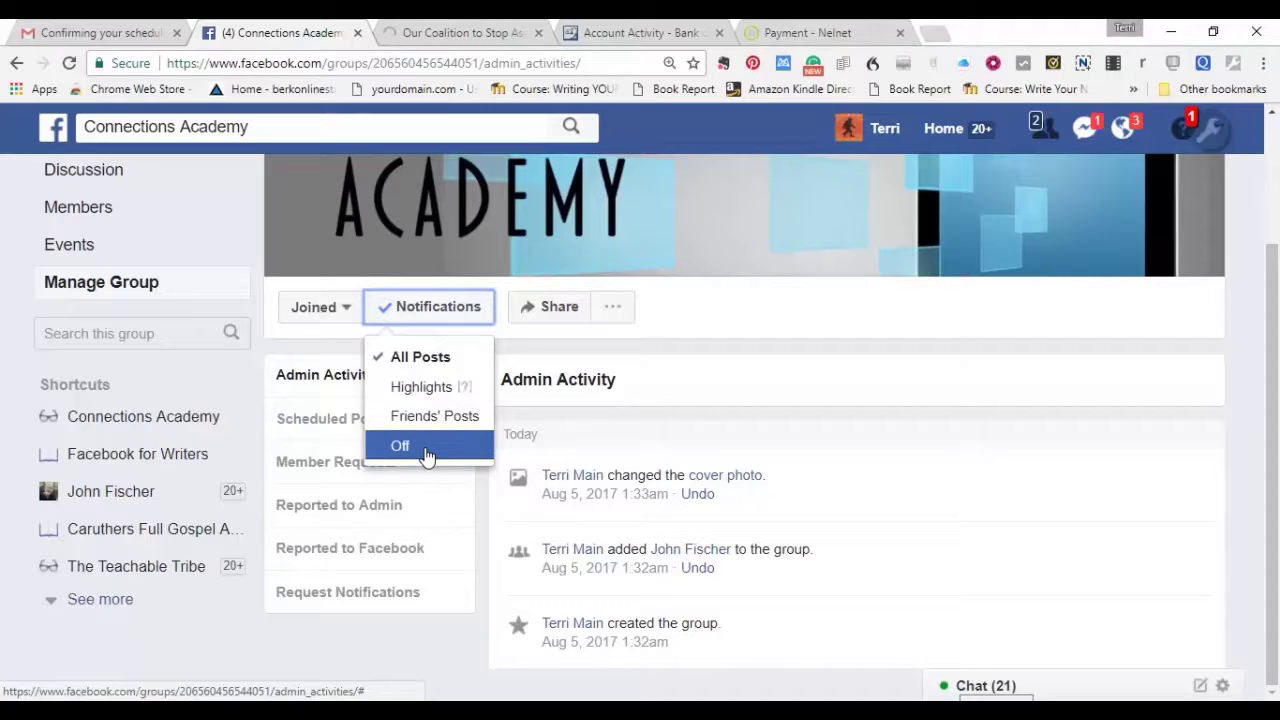
click(436, 360)
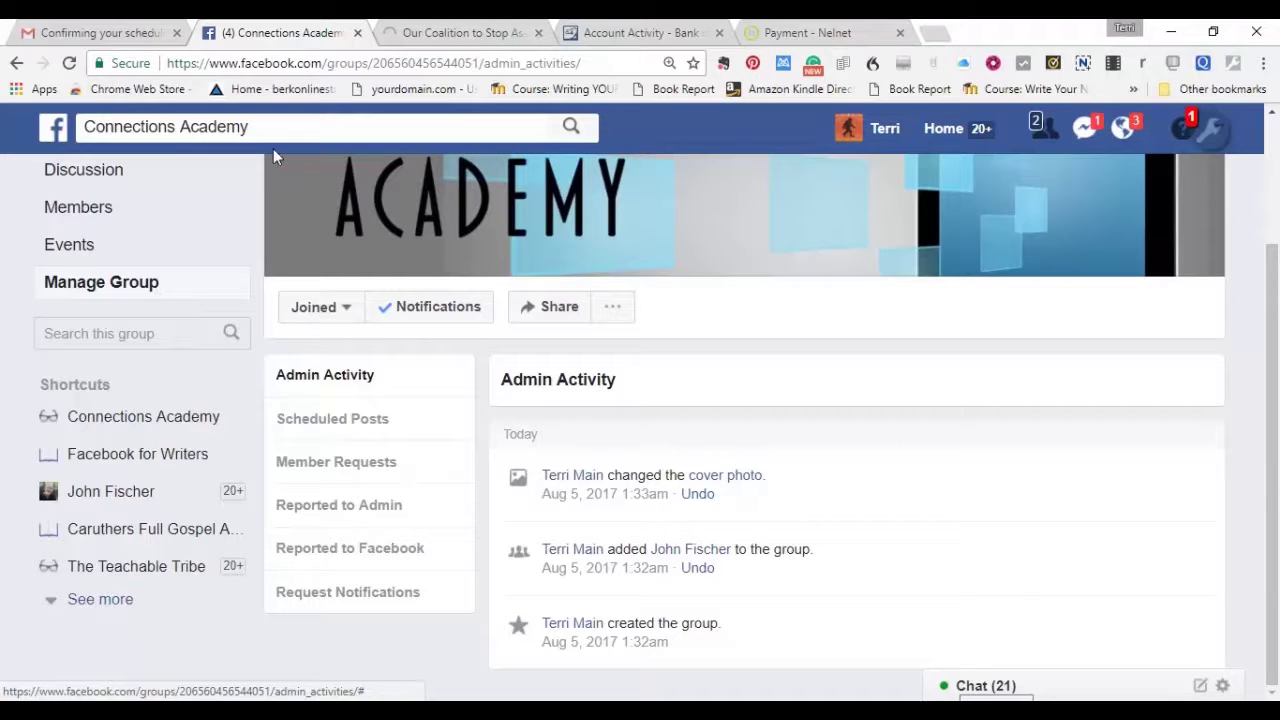
- Return to the Discussion page and open an empty new-post composer for Connections Academy
click(88, 172)
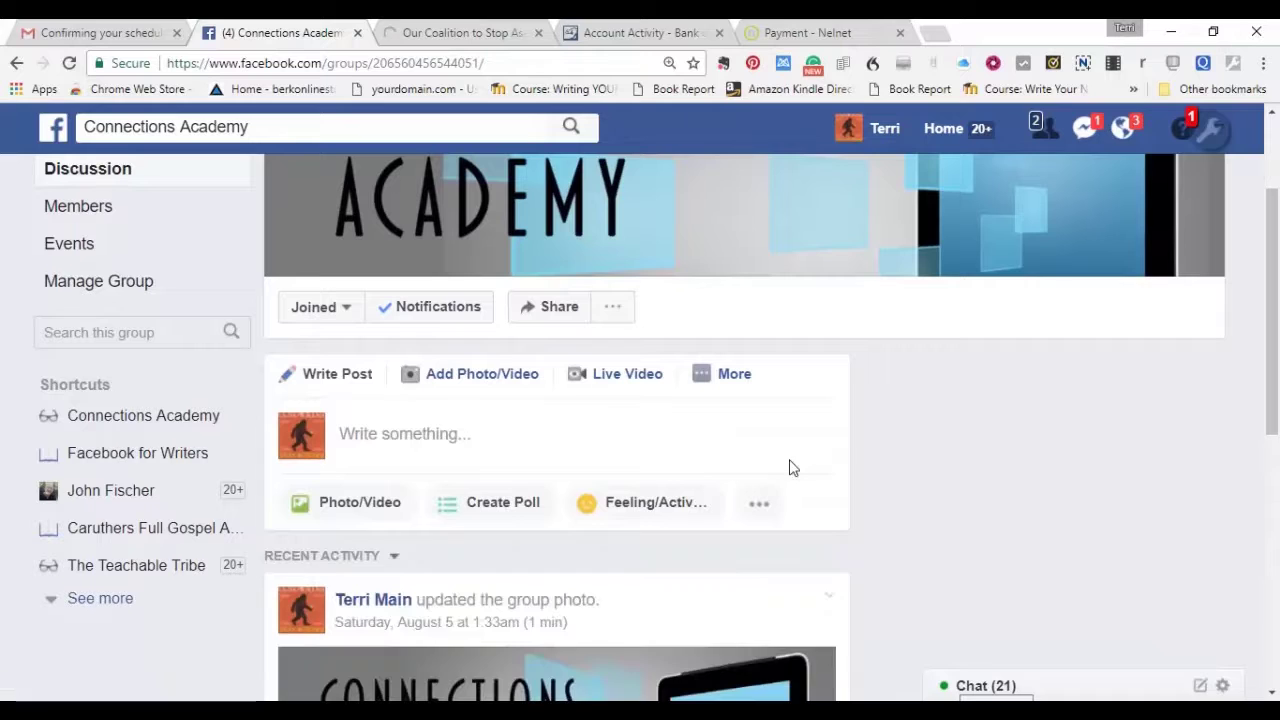
scroll(736, 428, down, 3)
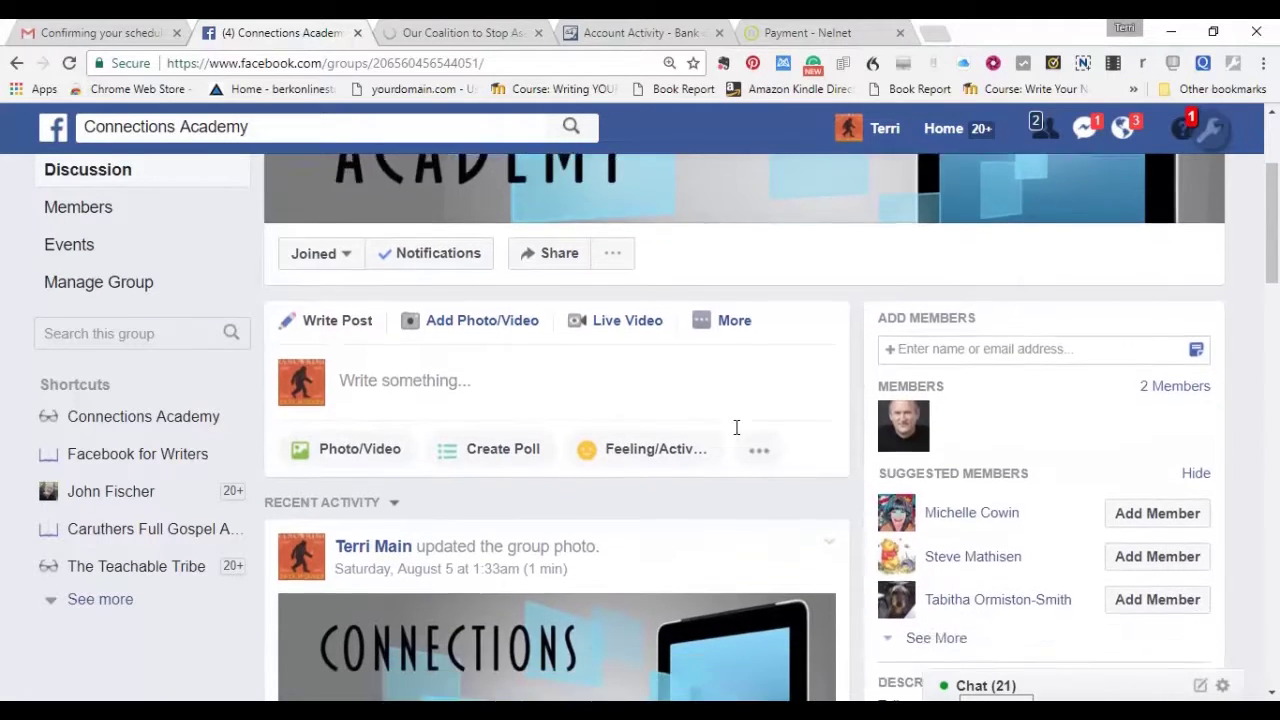
scroll(736, 436, down, 6)
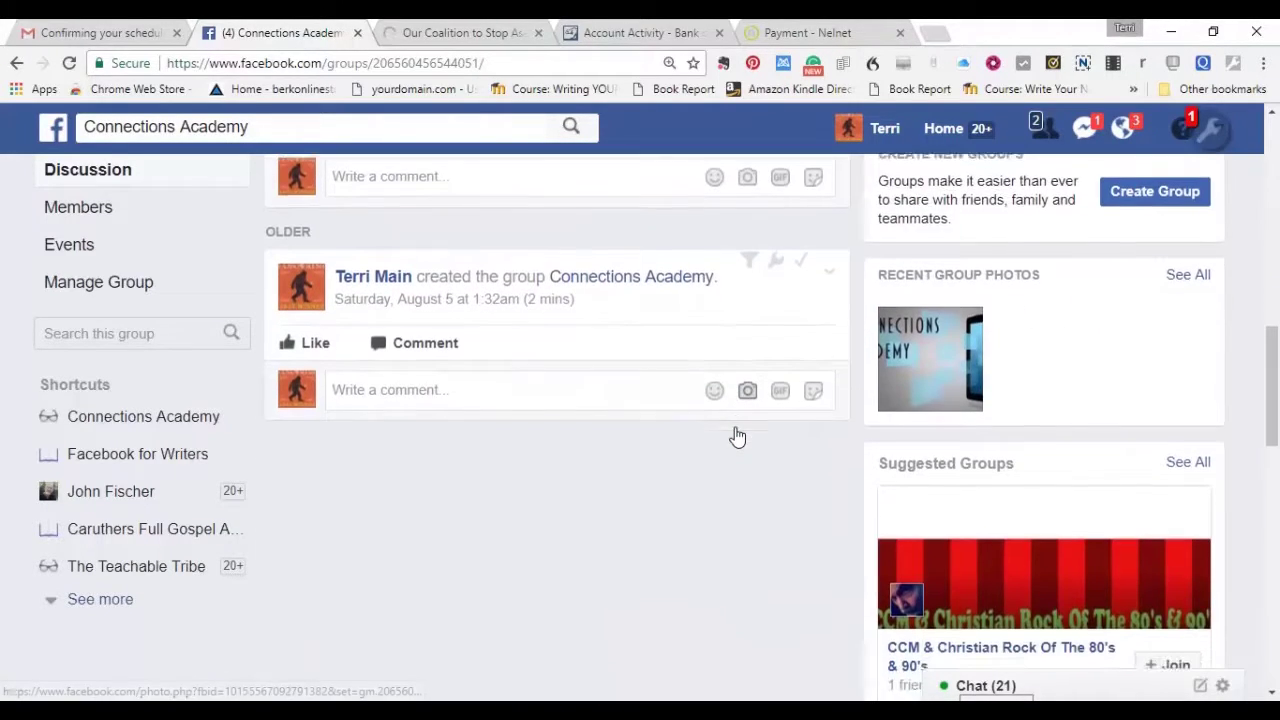
scroll(736, 436, up, 3)
scroll(736, 436, up, 5)
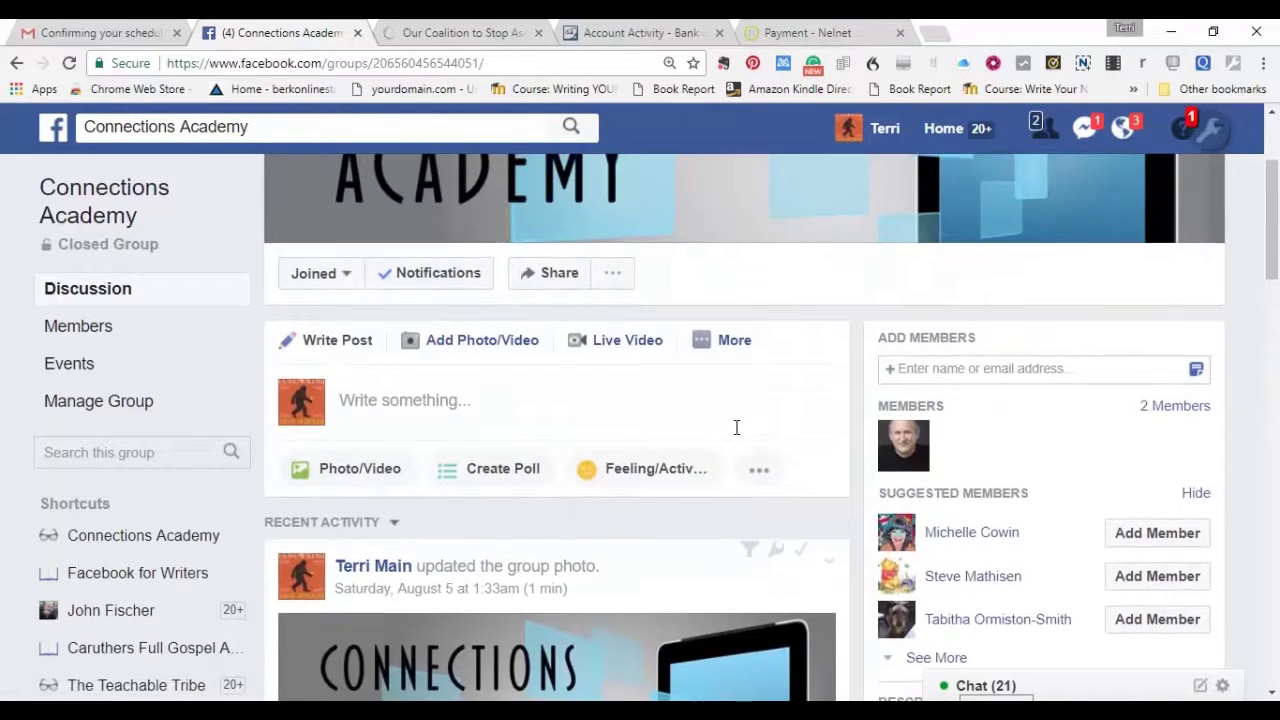
scroll(736, 428, up, 1)
click(736, 429)
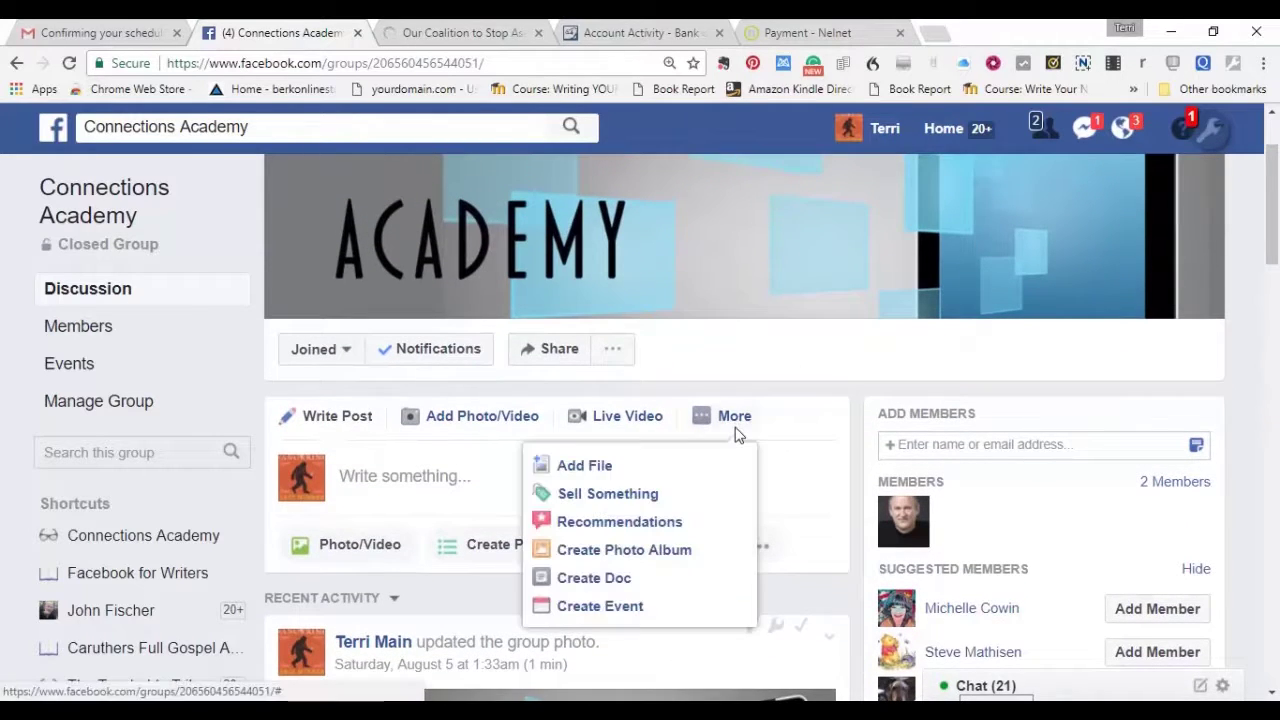
click(794, 477)
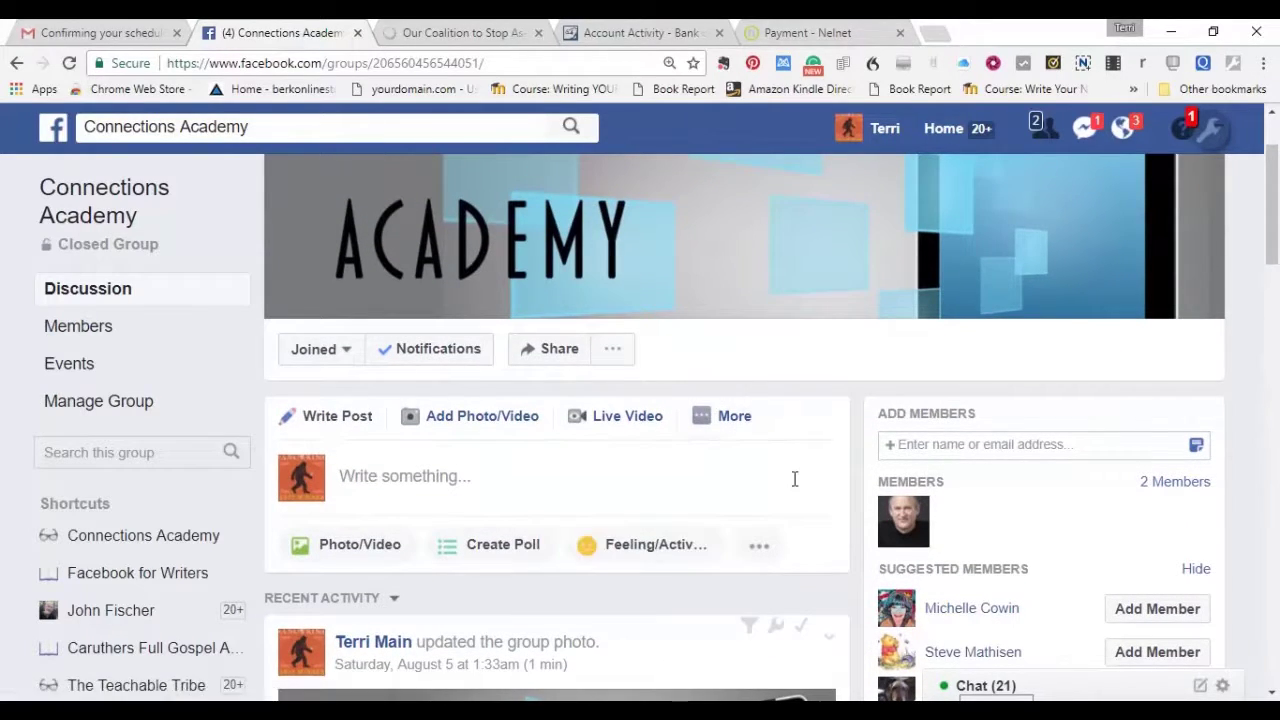
click(794, 477)
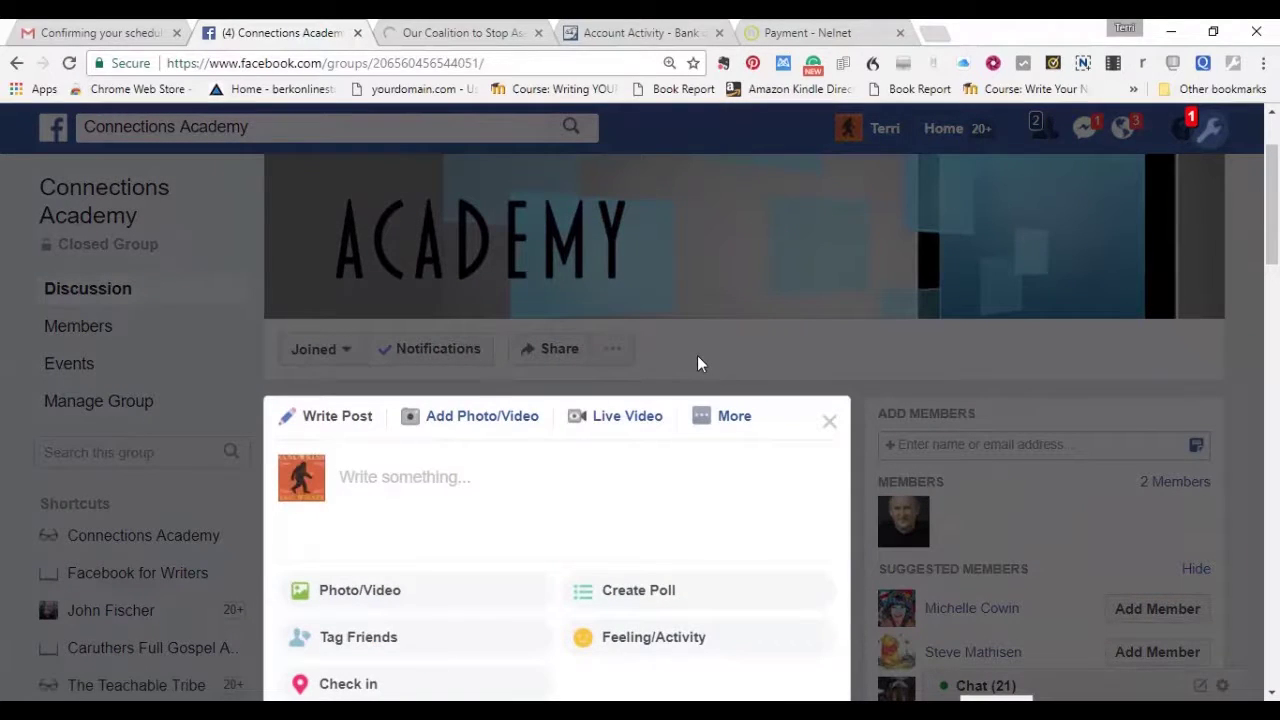
scroll(477, 528, down, 6)
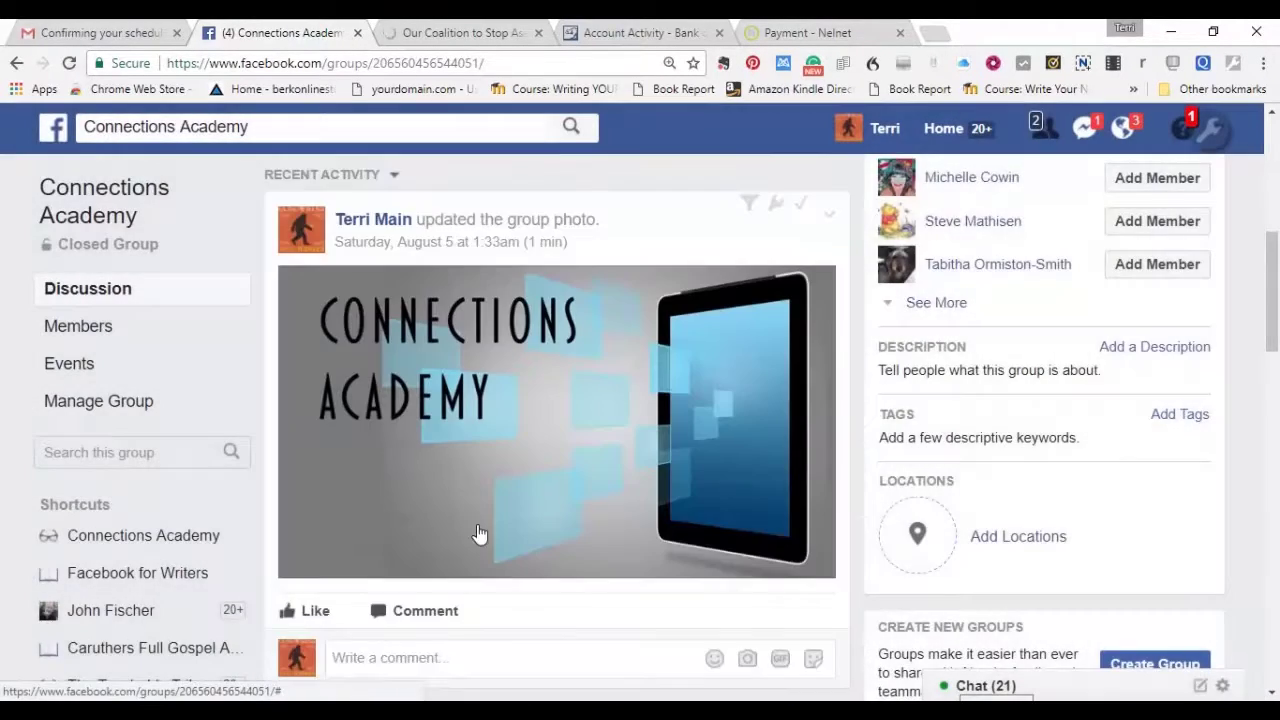
scroll(477, 534, down, 2)
scroll(480, 390, up, 5)
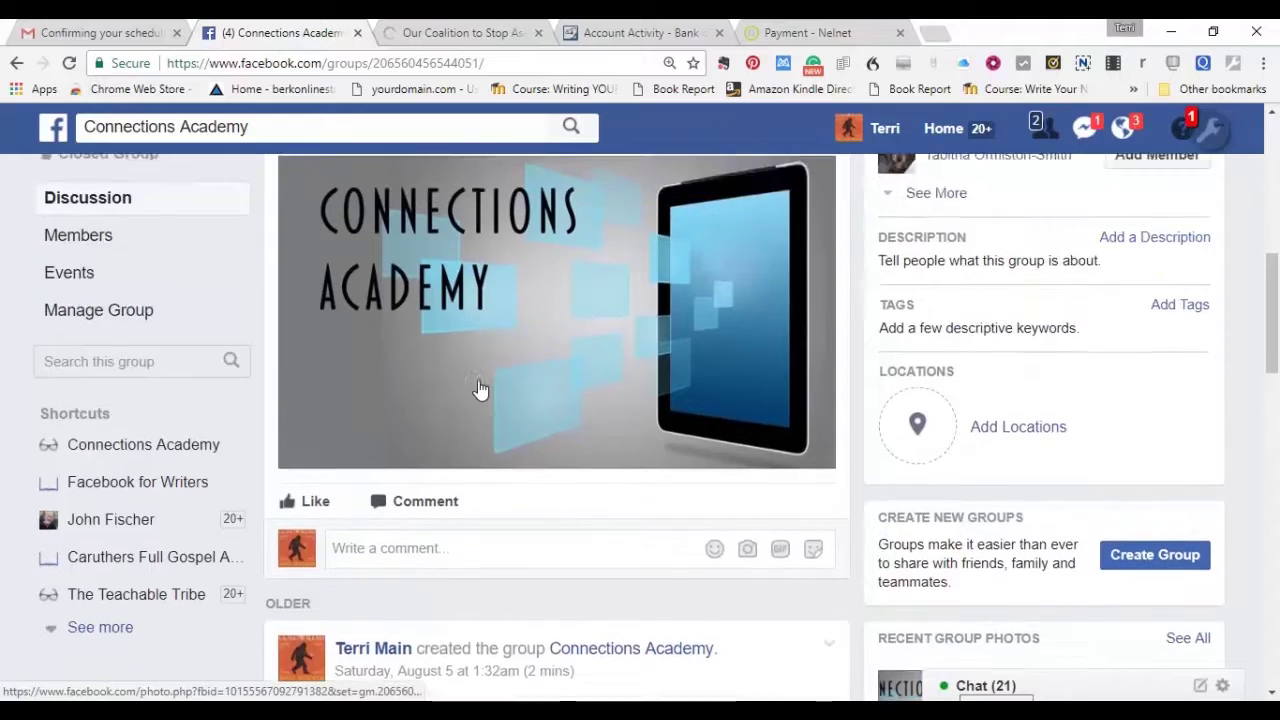
scroll(480, 390, up, 1)
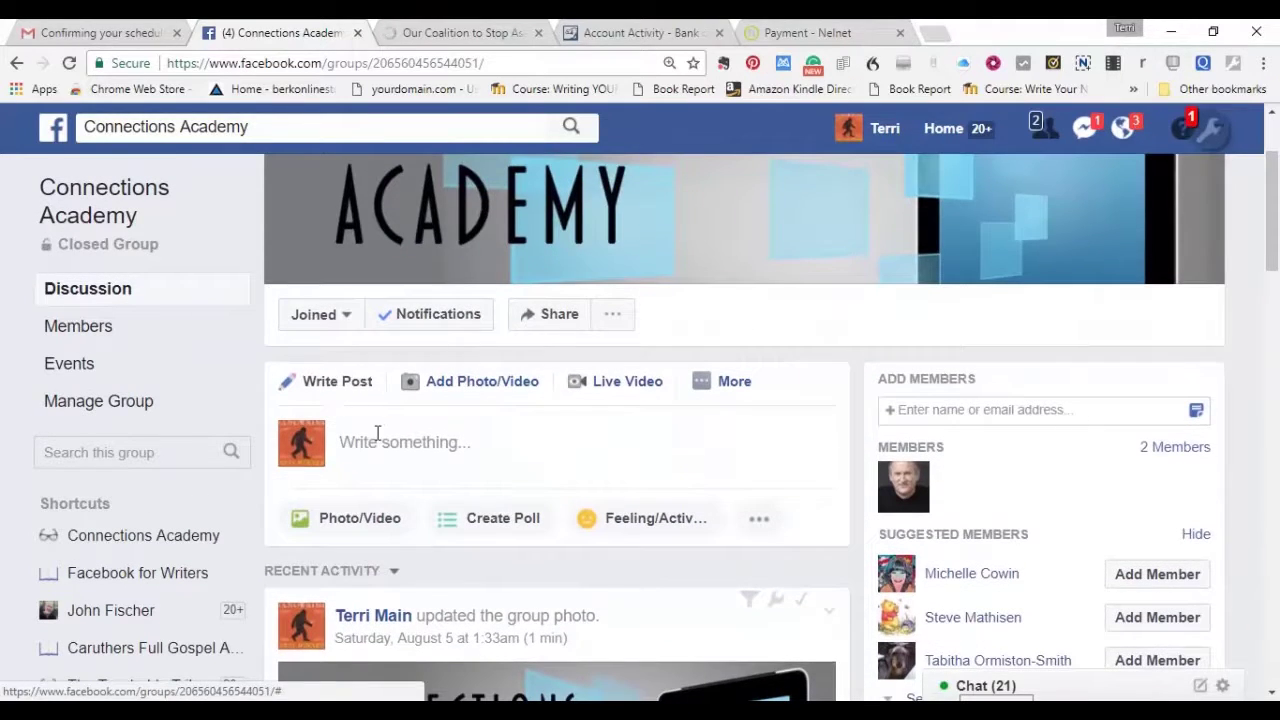
click(377, 432)
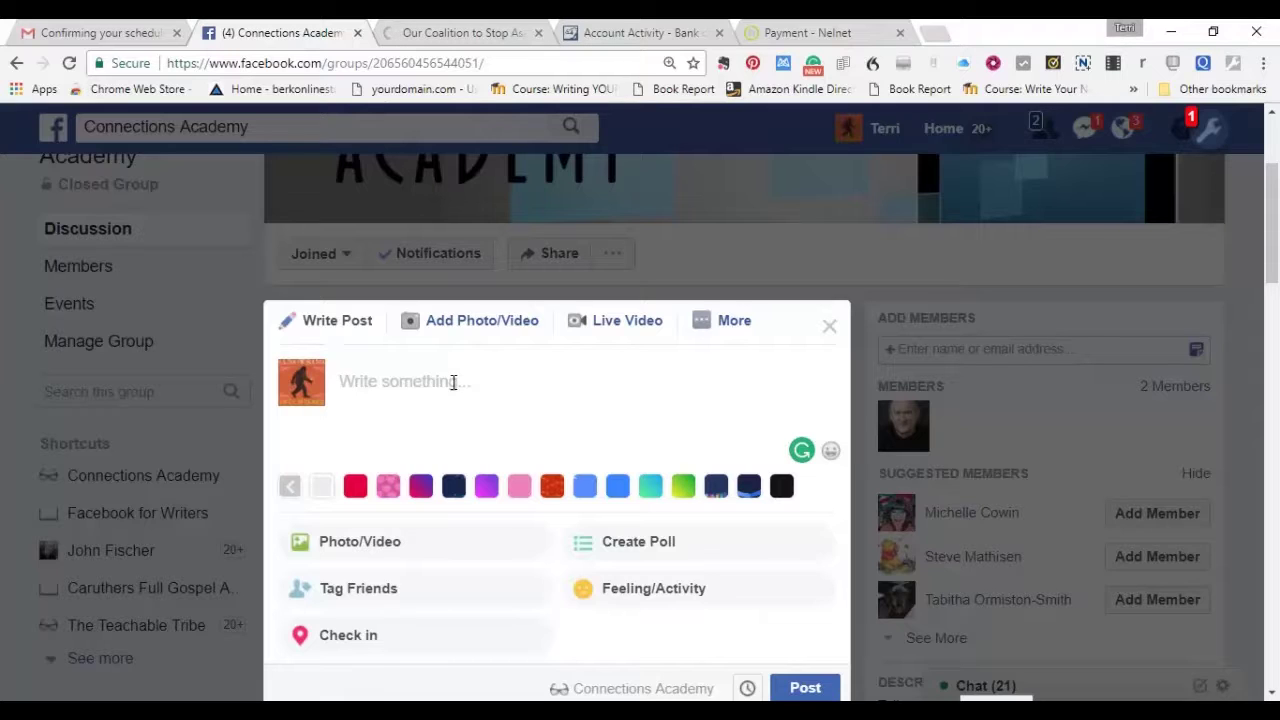
- Post 'Welcome to Connections Academy Facebook Group. Hope you enjoy yourself.' on a purple gradient background
text(Welcom)
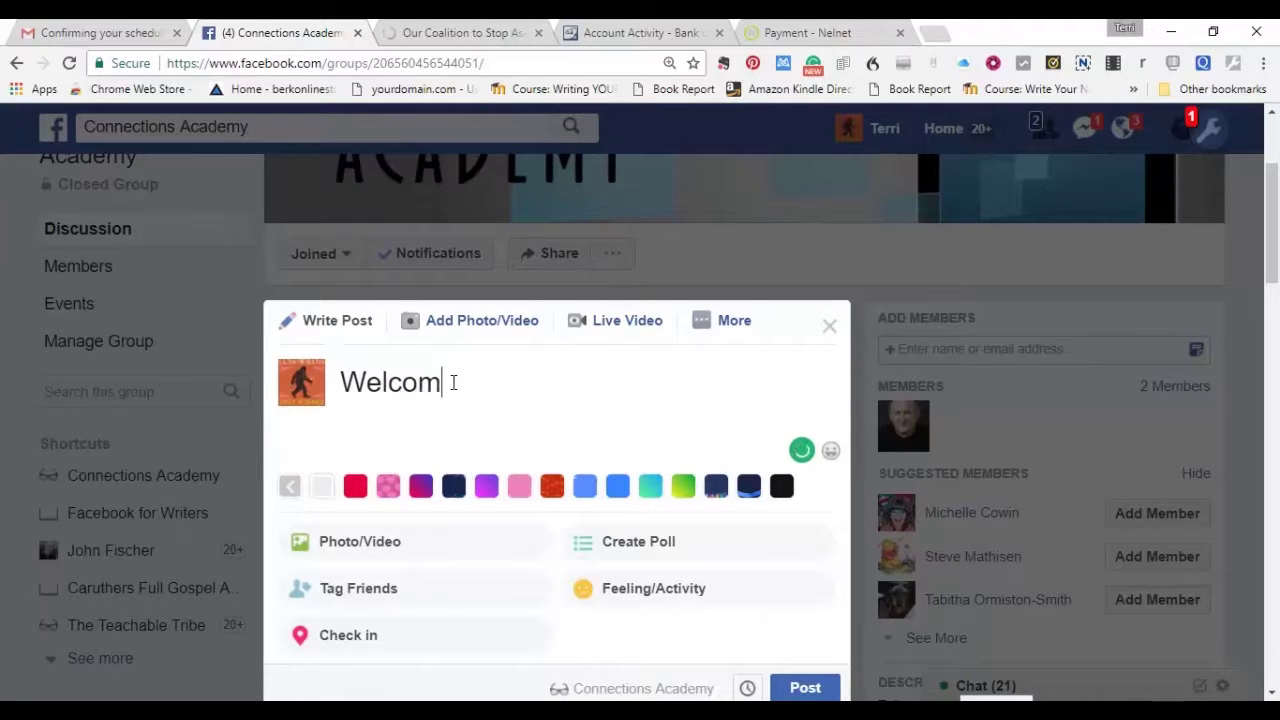
text(e to )
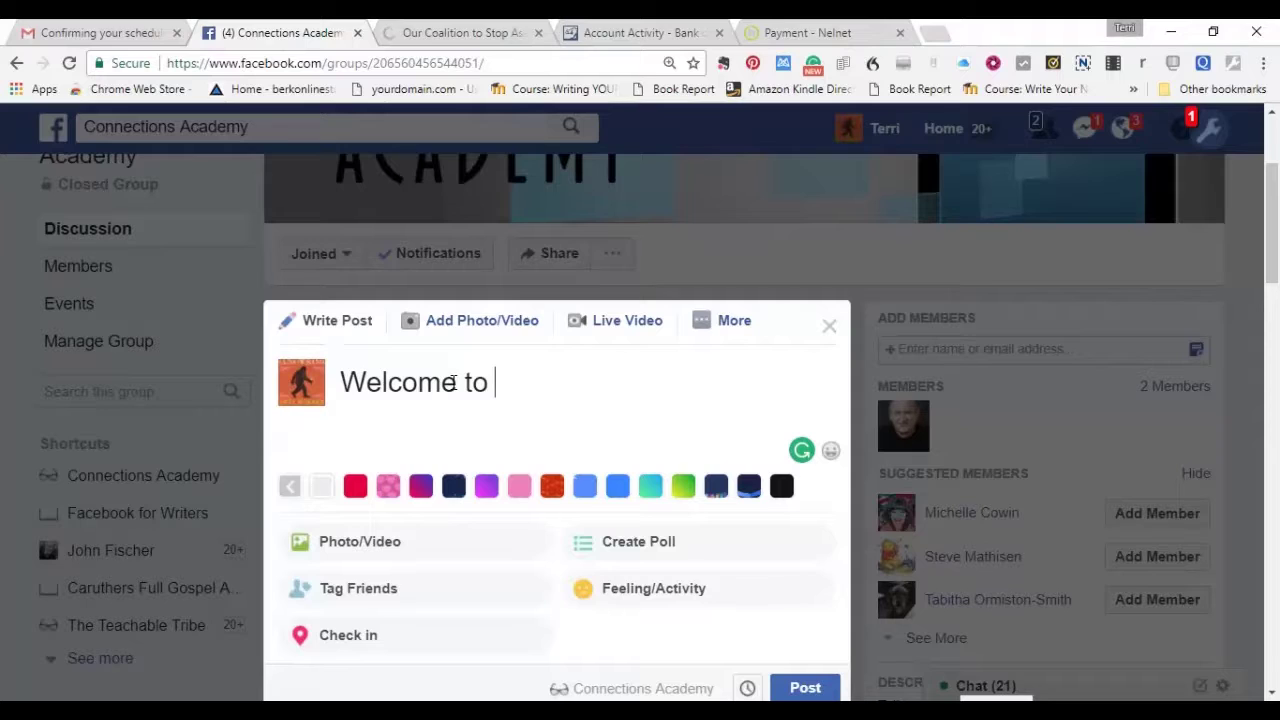
text(Connect)
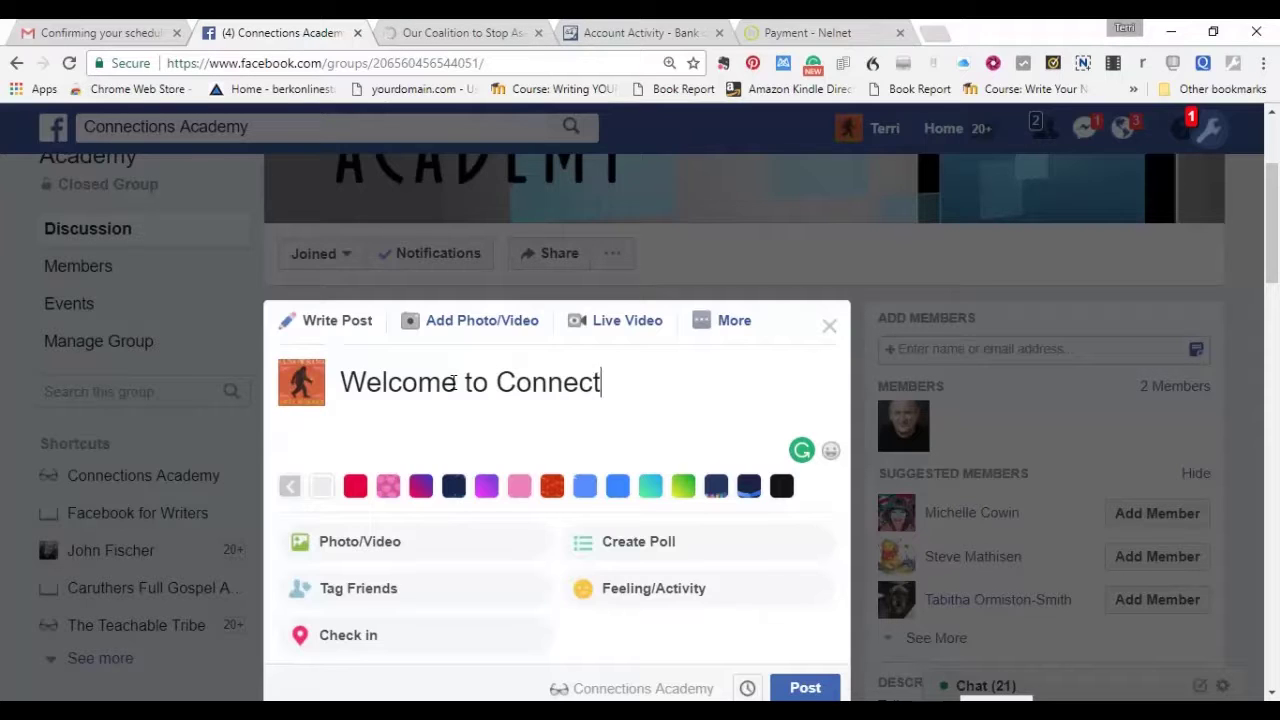
text(ions Ac)
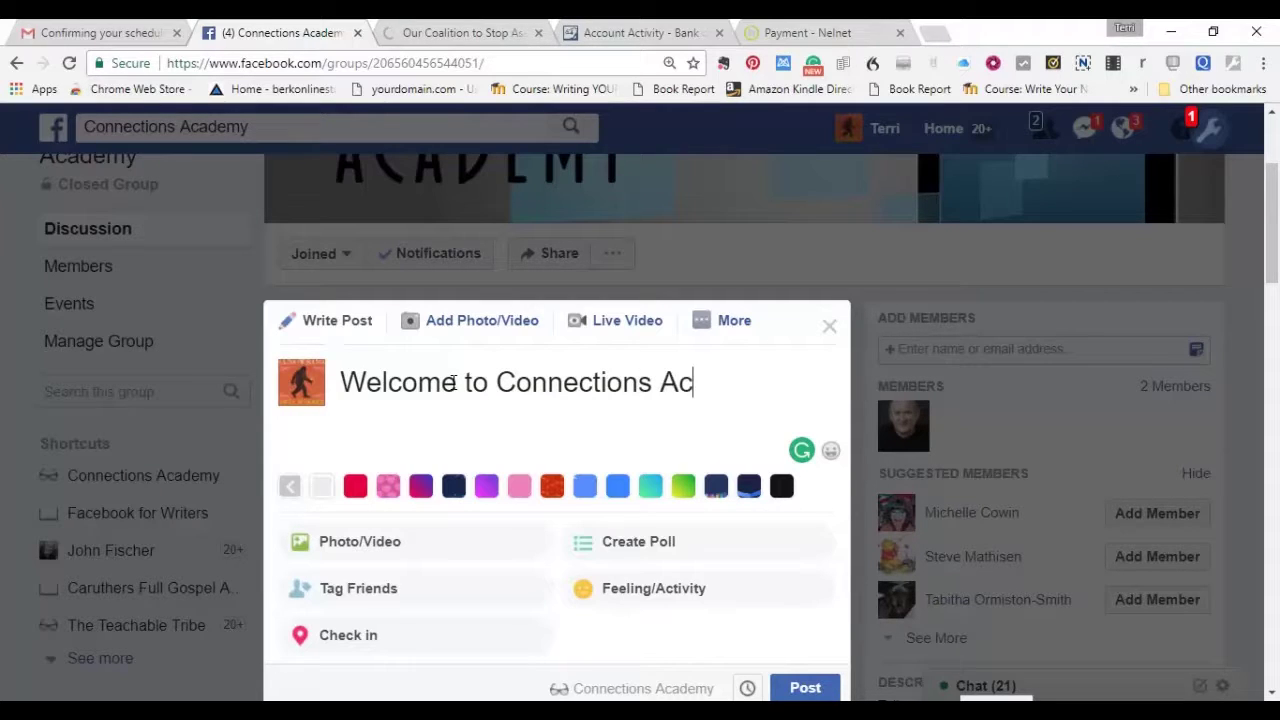
text(ademy)
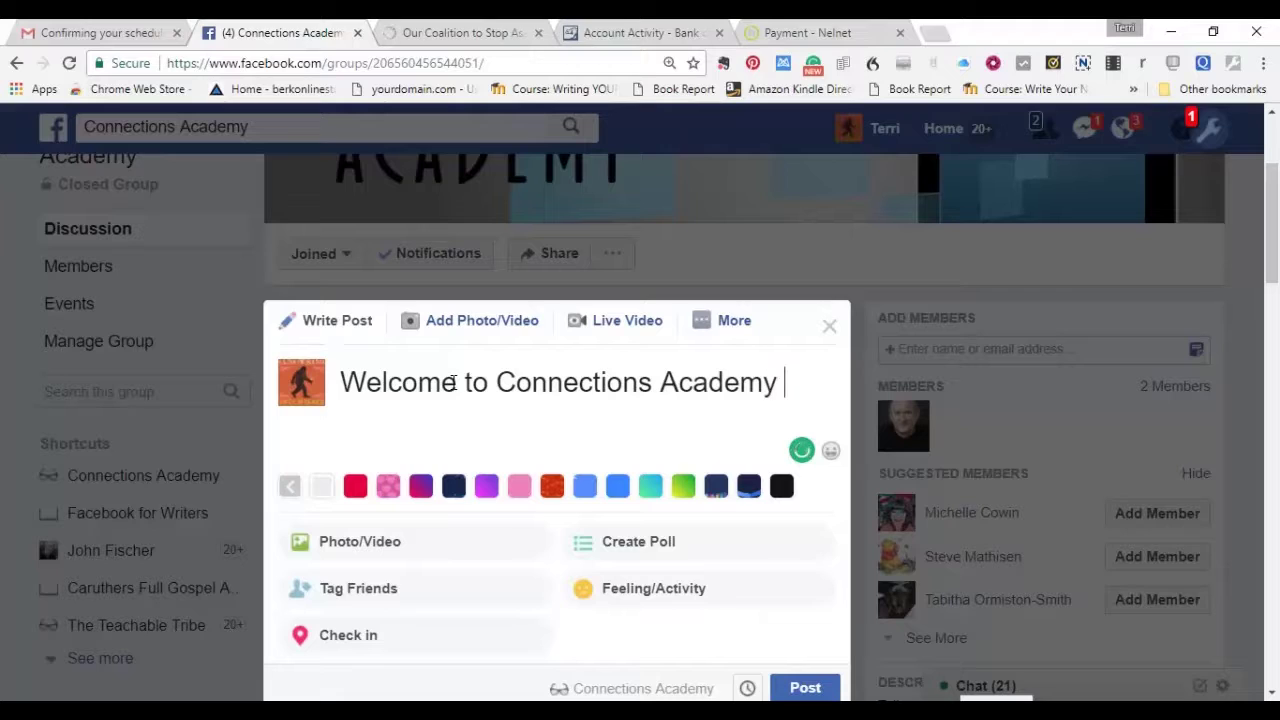
text( Facebook)
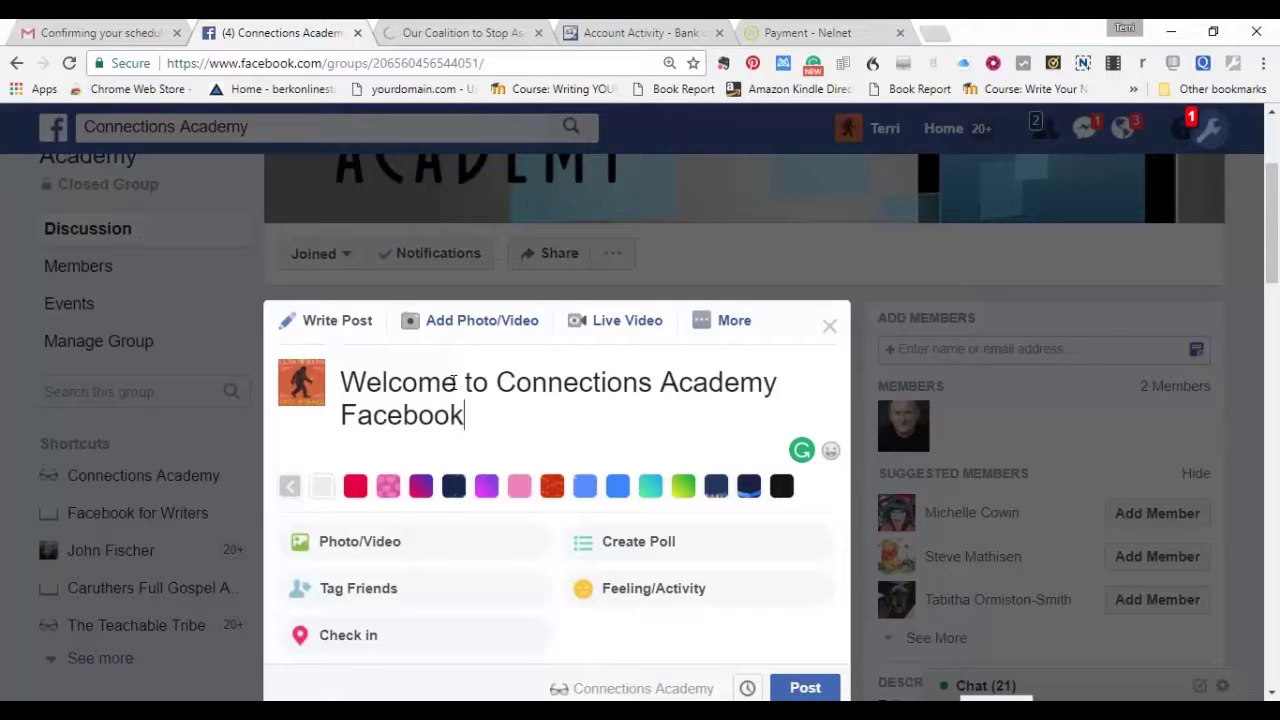
text( Group. )
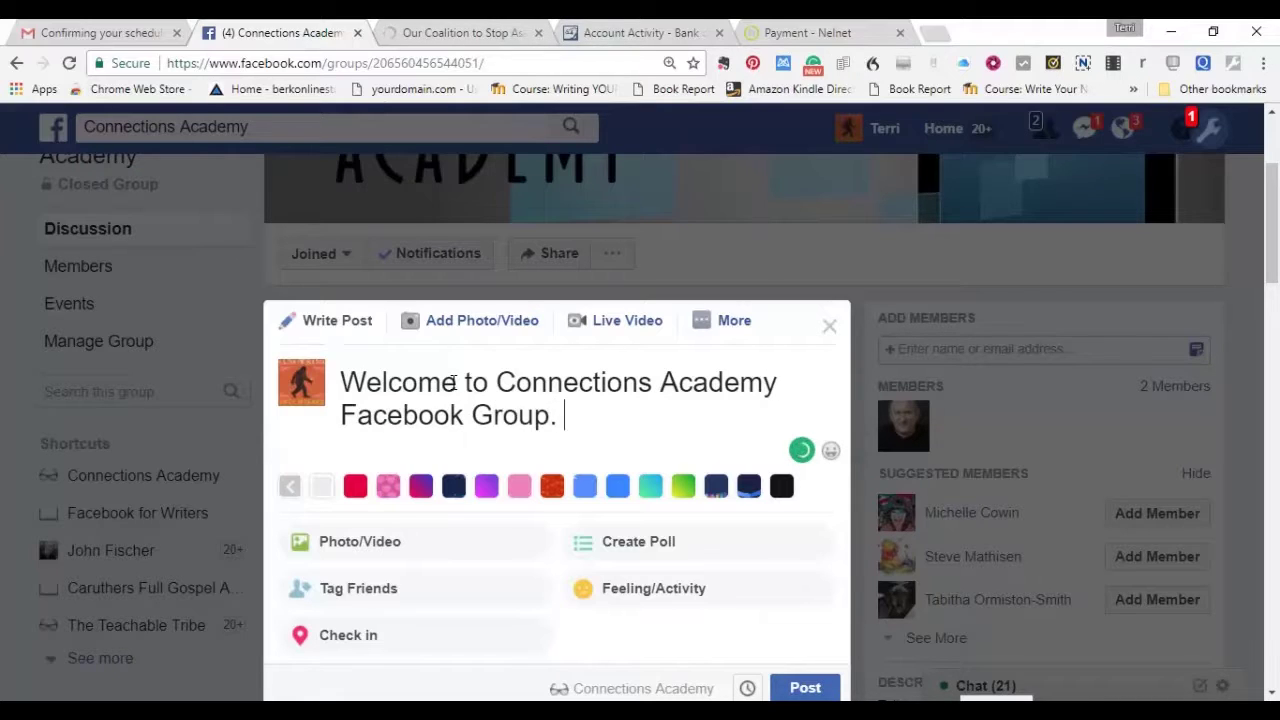
text(Ho)
key(BackSpace)
text(Hope you enj)
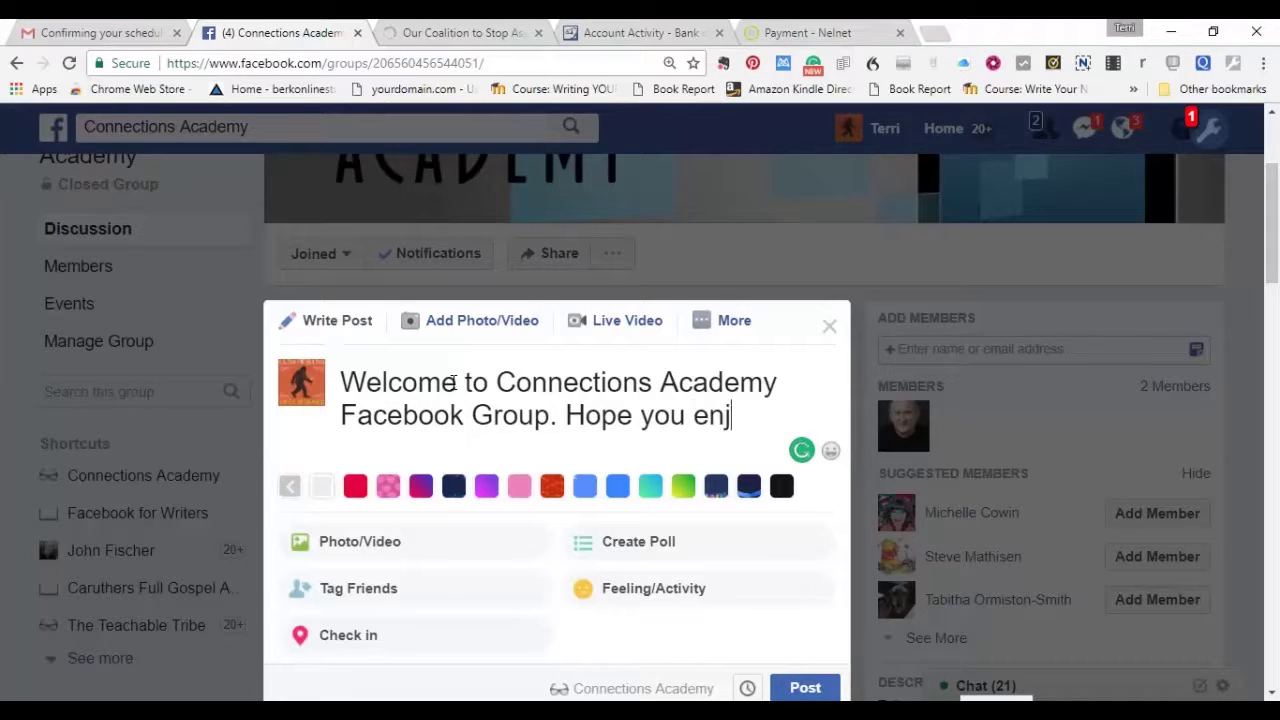
text(oy yourself)
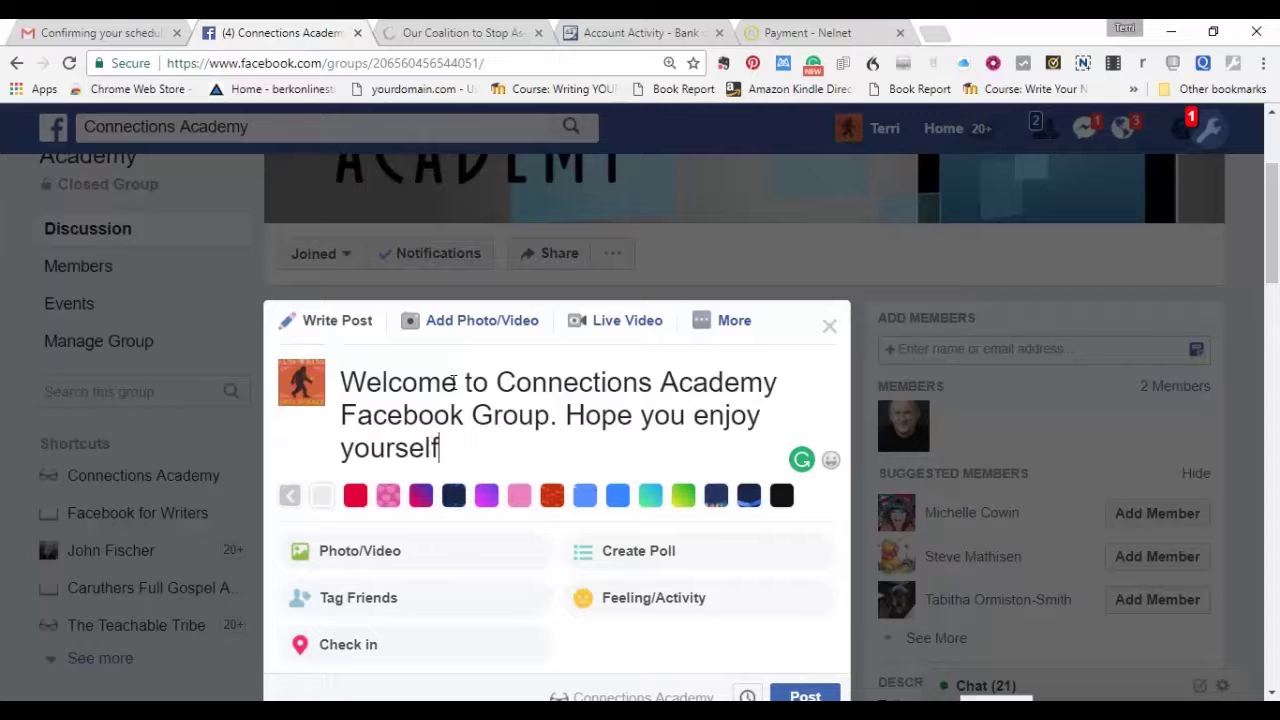
text(.)
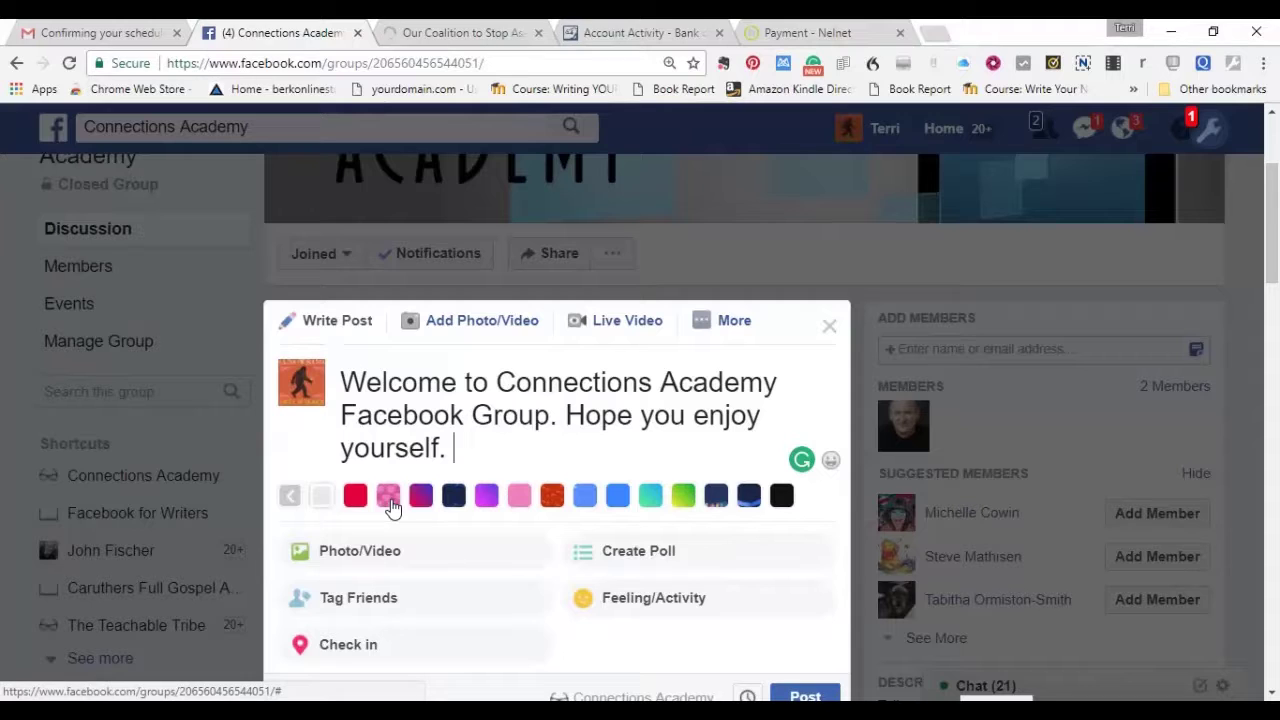
click(486, 496)
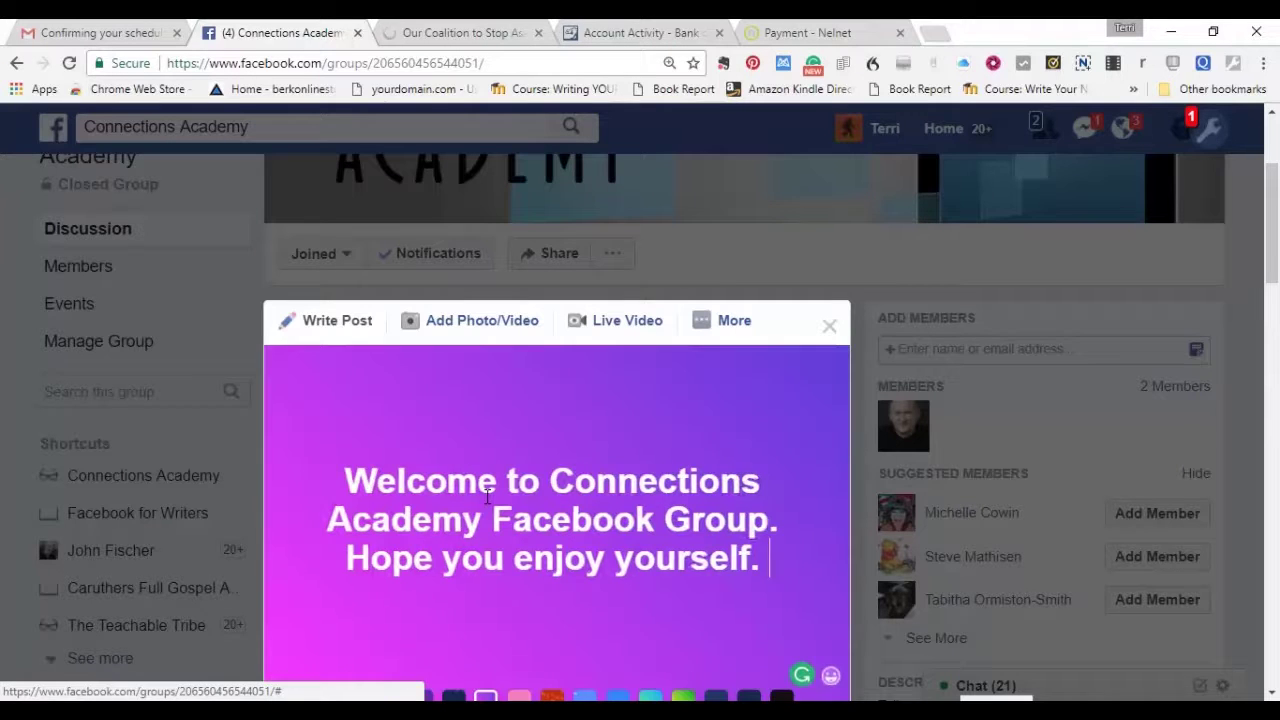
scroll(717, 371, down, 3)
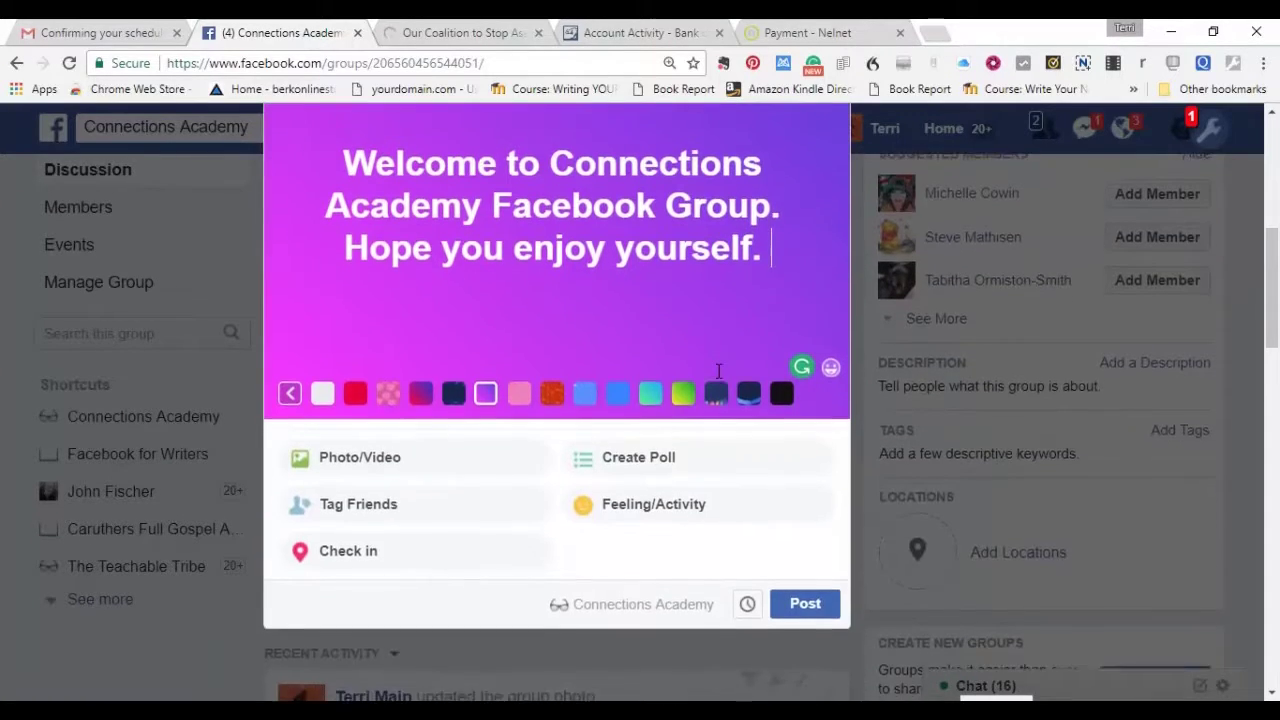
click(805, 605)
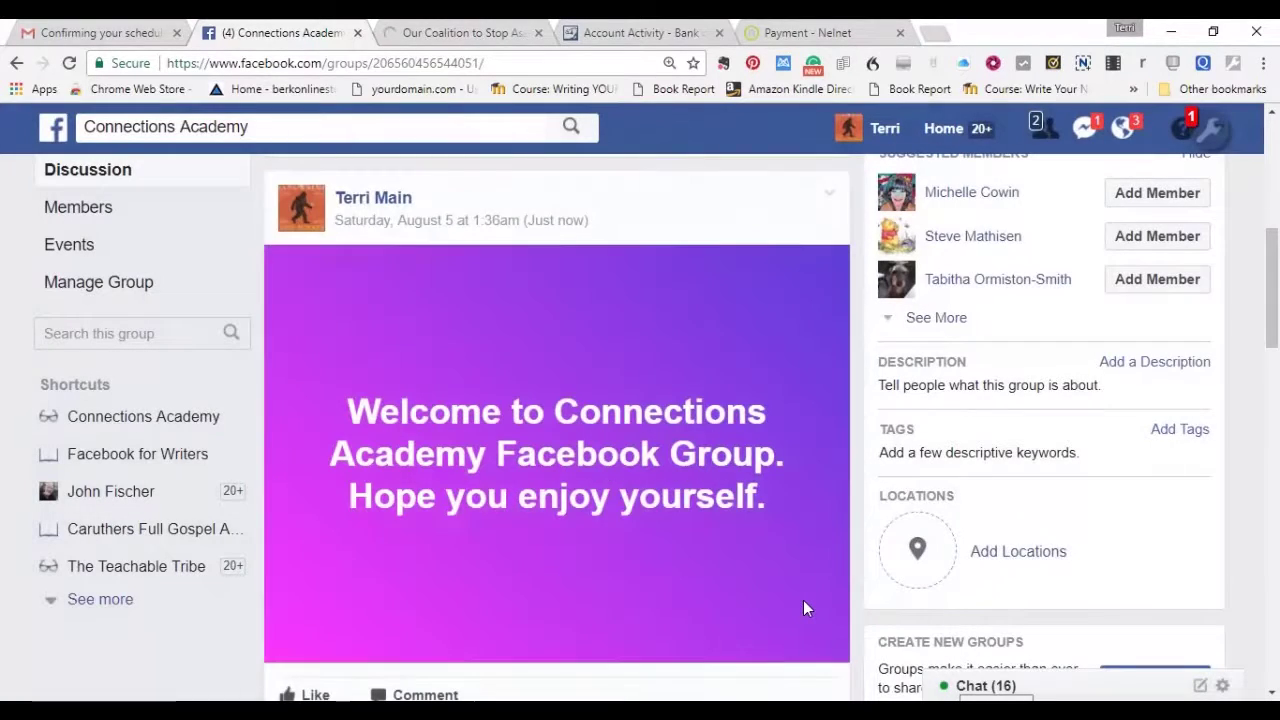
- Choose Edit Group Settings from the group's '...' menu and scroll down to Group Type
scroll(805, 607, up, 4)
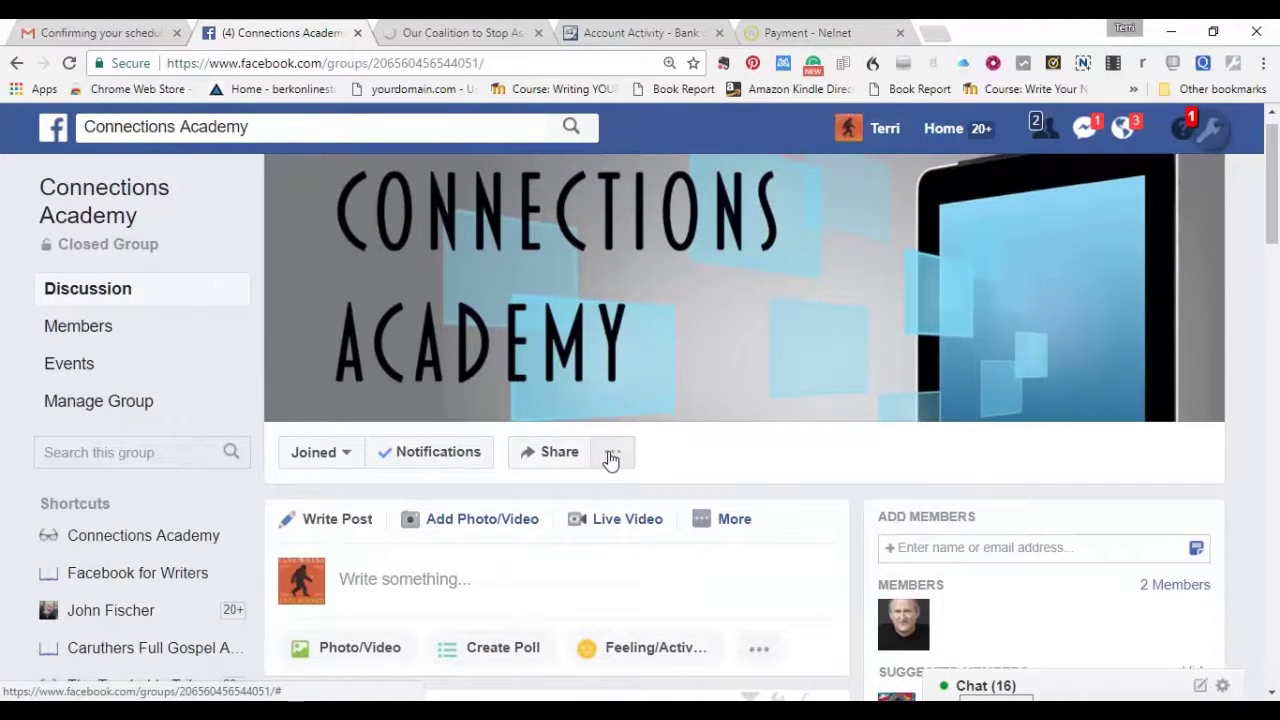
click(611, 458)
scroll(764, 452, down, 2)
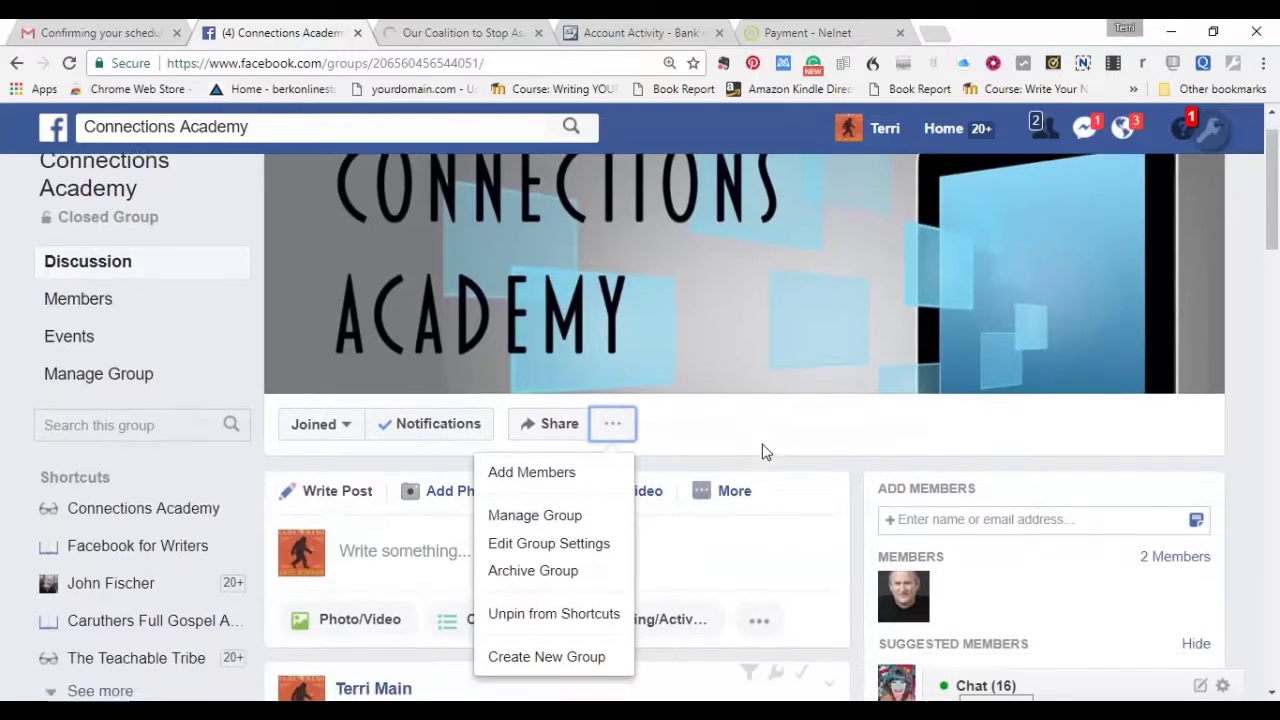
scroll(762, 452, down, 3)
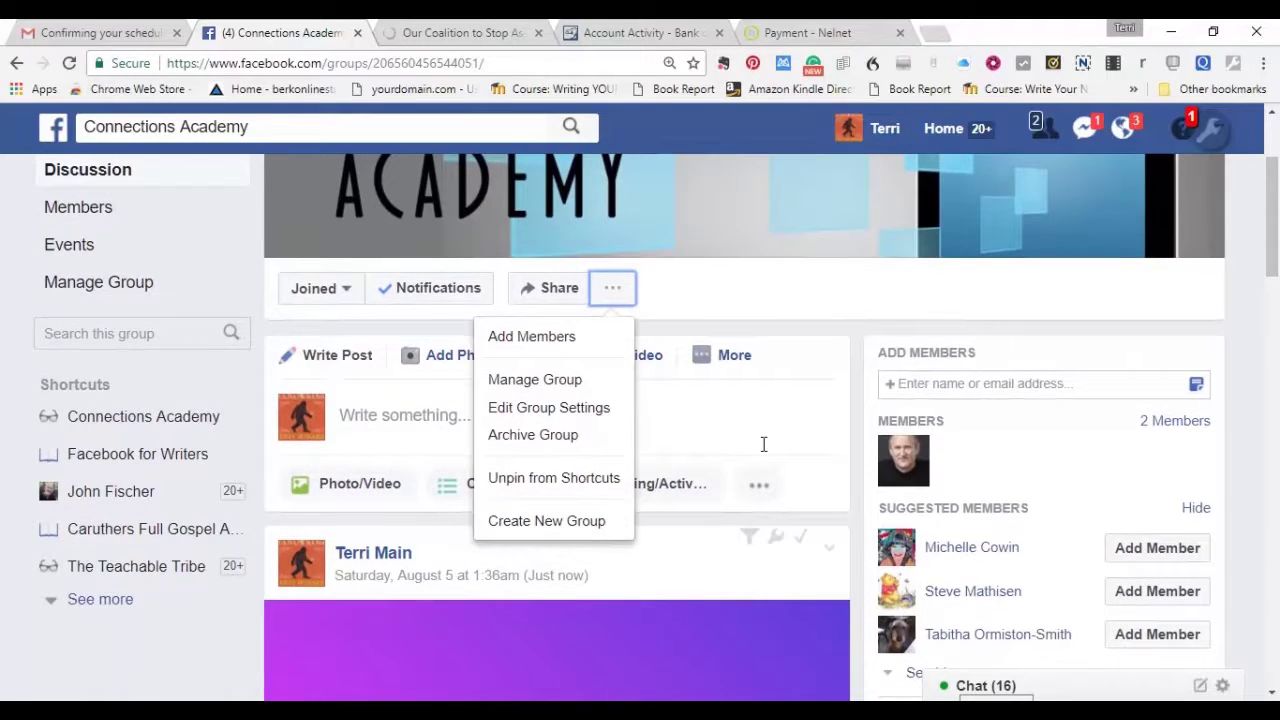
click(551, 410)
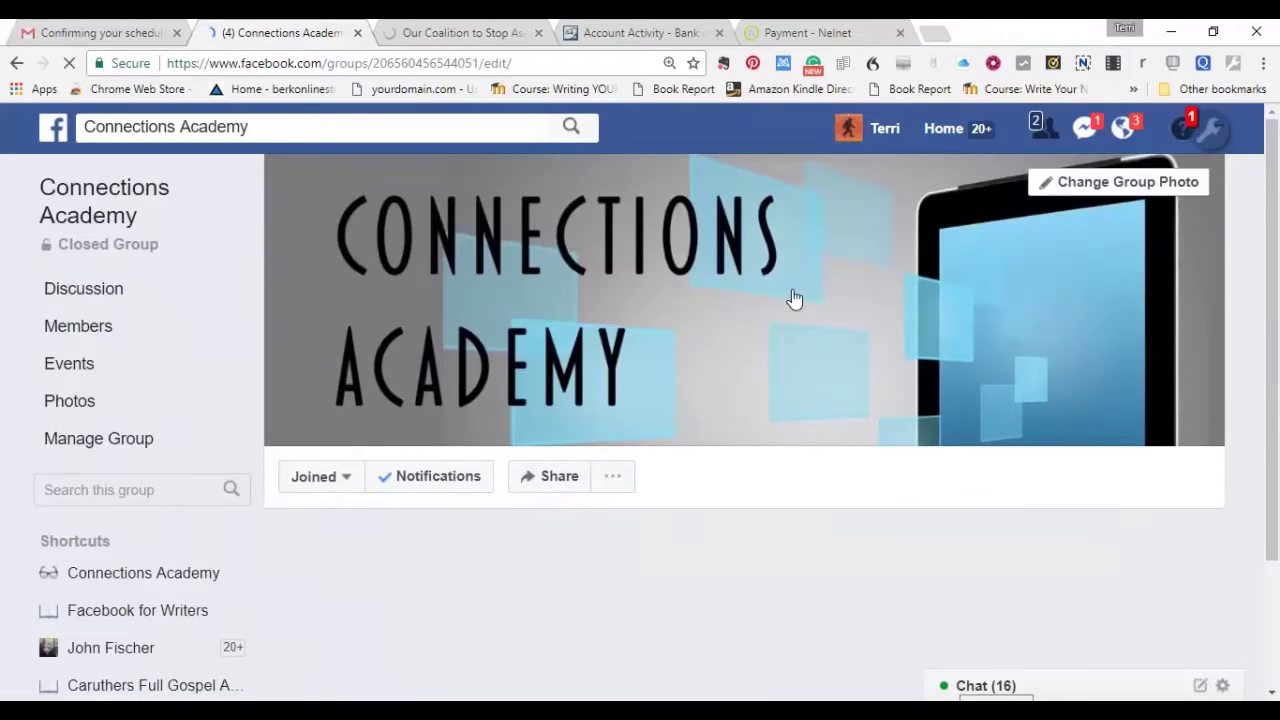
scroll(793, 298, down, 3)
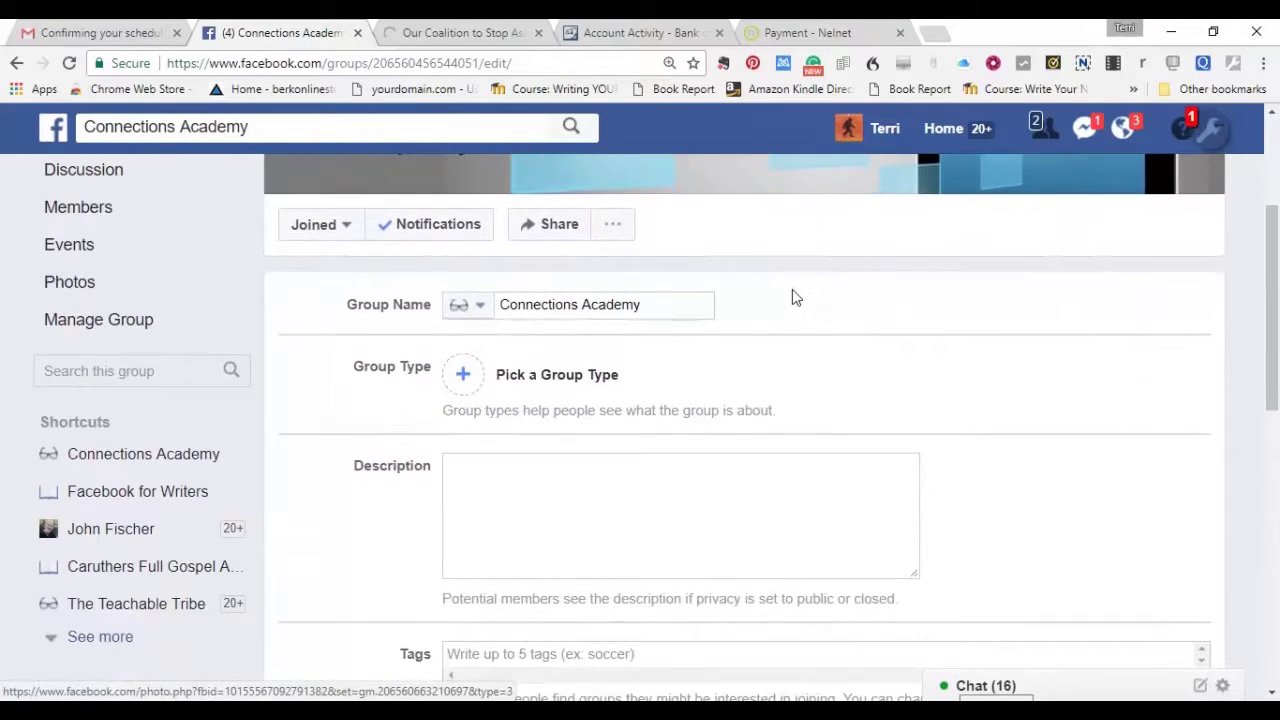
scroll(795, 297, down, 2)
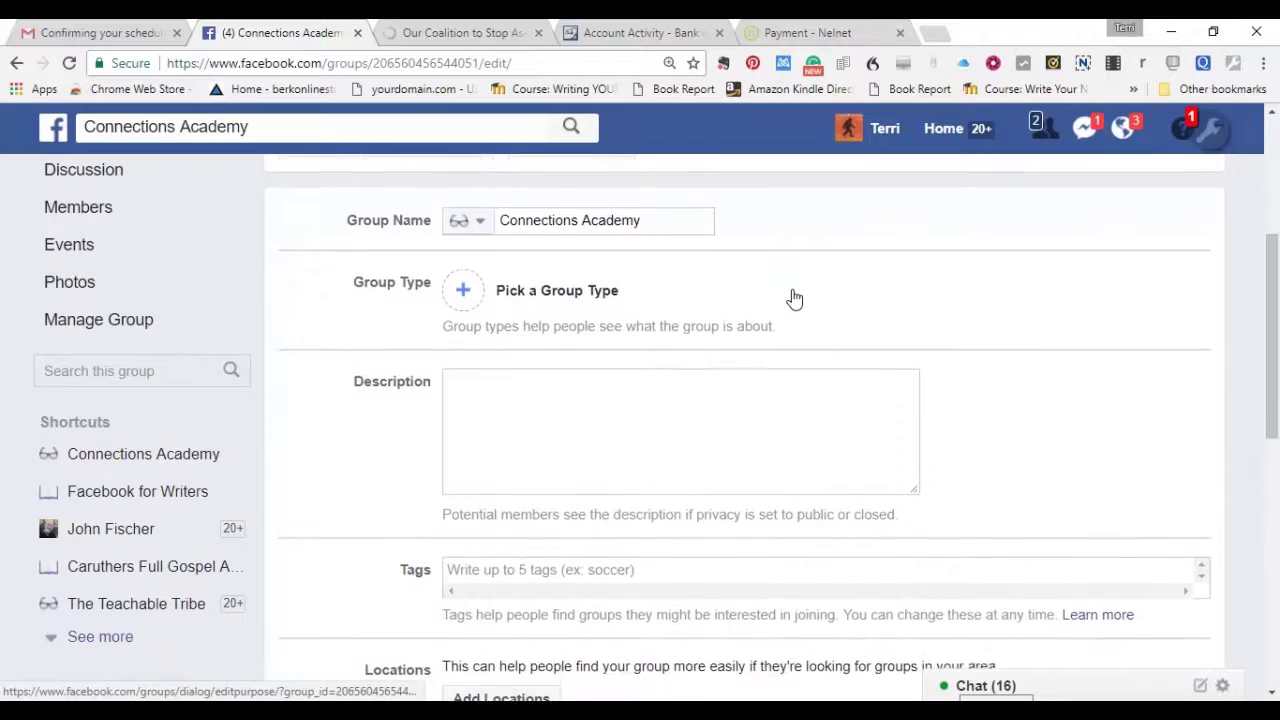
scroll(793, 298, down, 1)
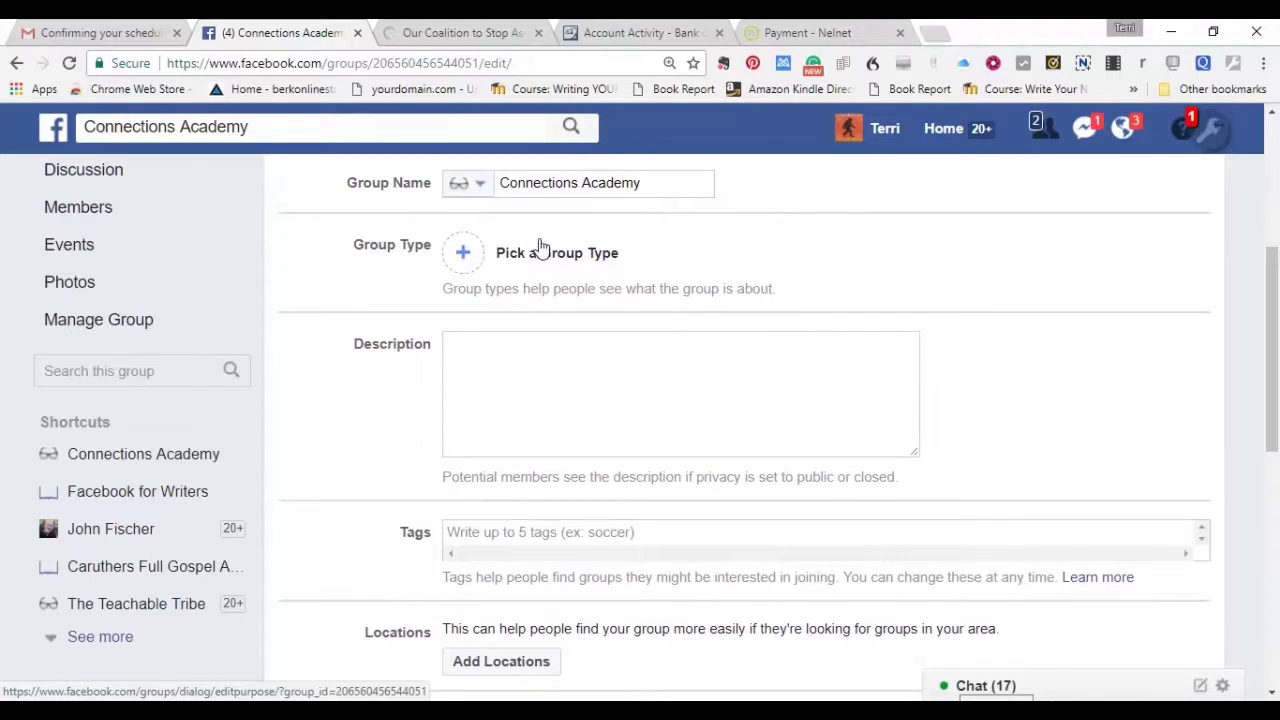
- Pick School or Class as the group type and confirm it
click(462, 262)
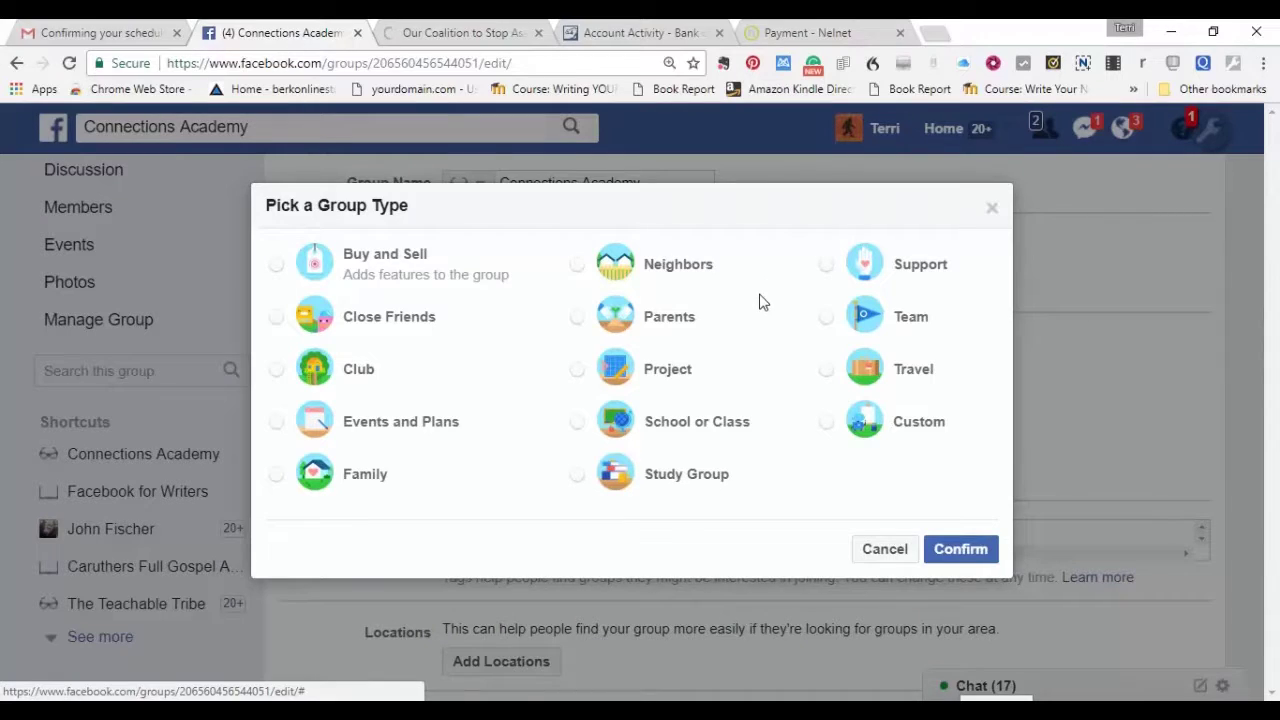
click(576, 424)
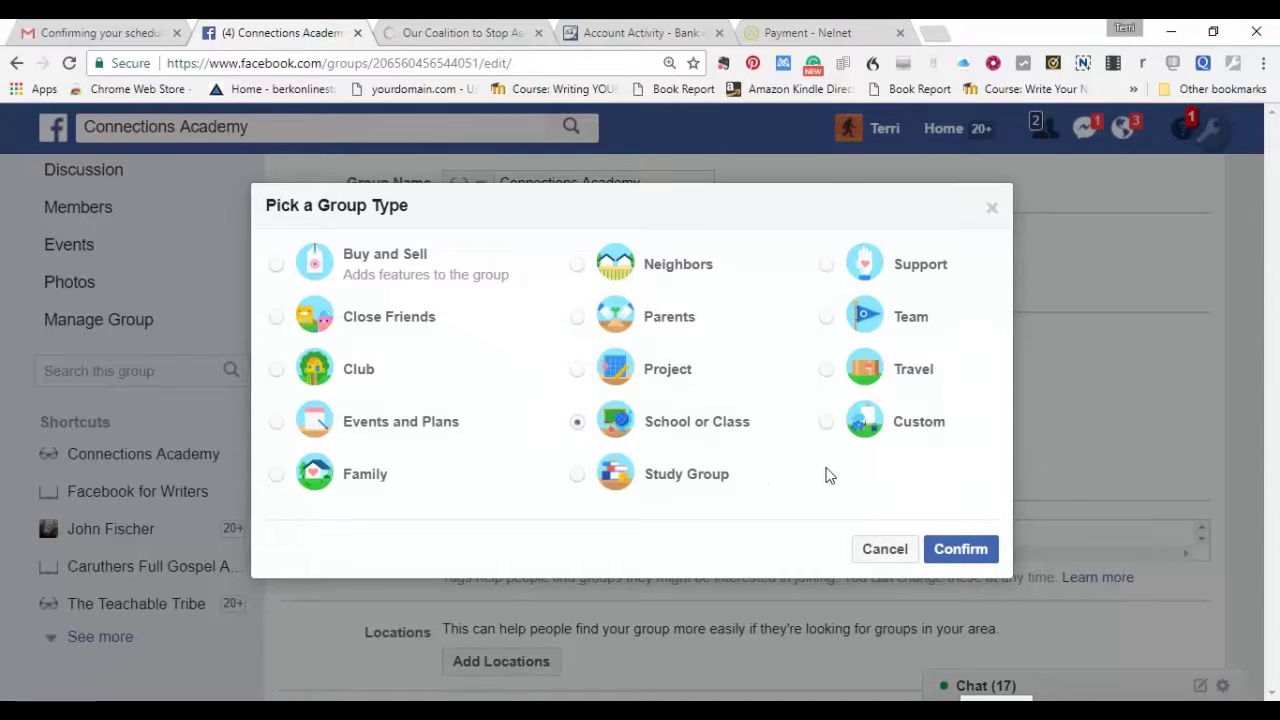
click(968, 549)
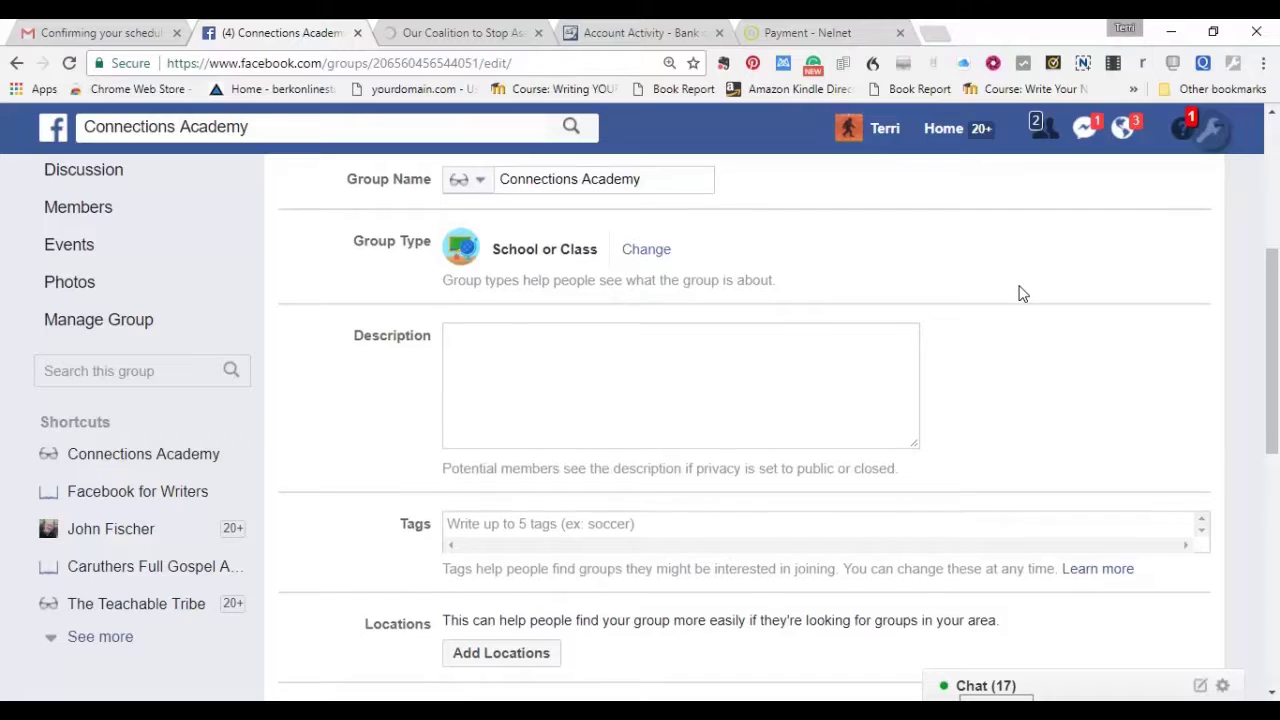
click(790, 333)
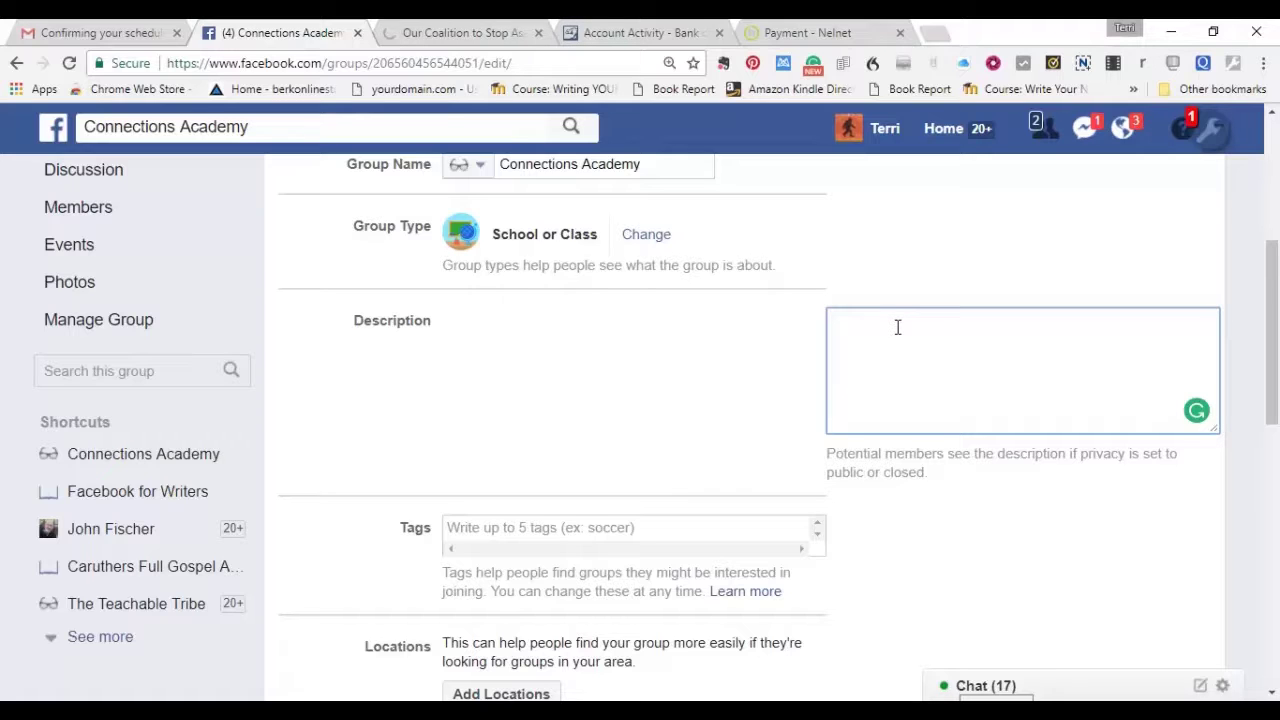
scroll(897, 327, down, 1)
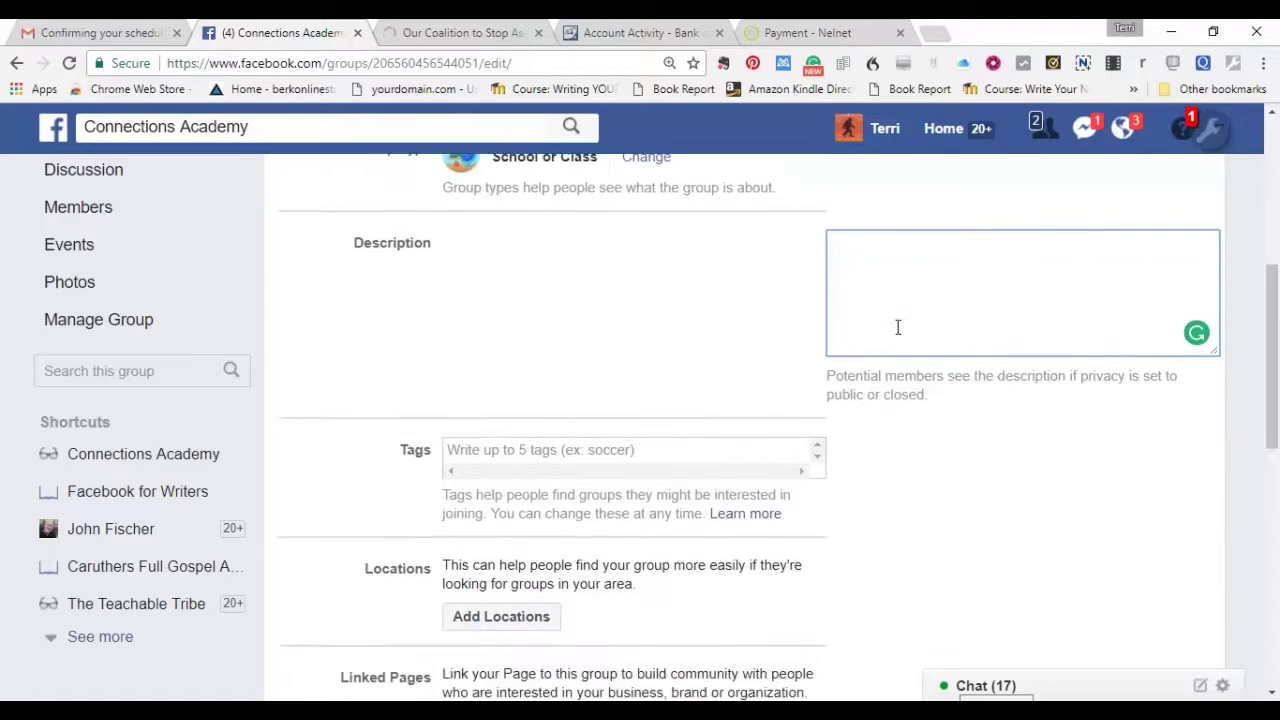
click(601, 438)
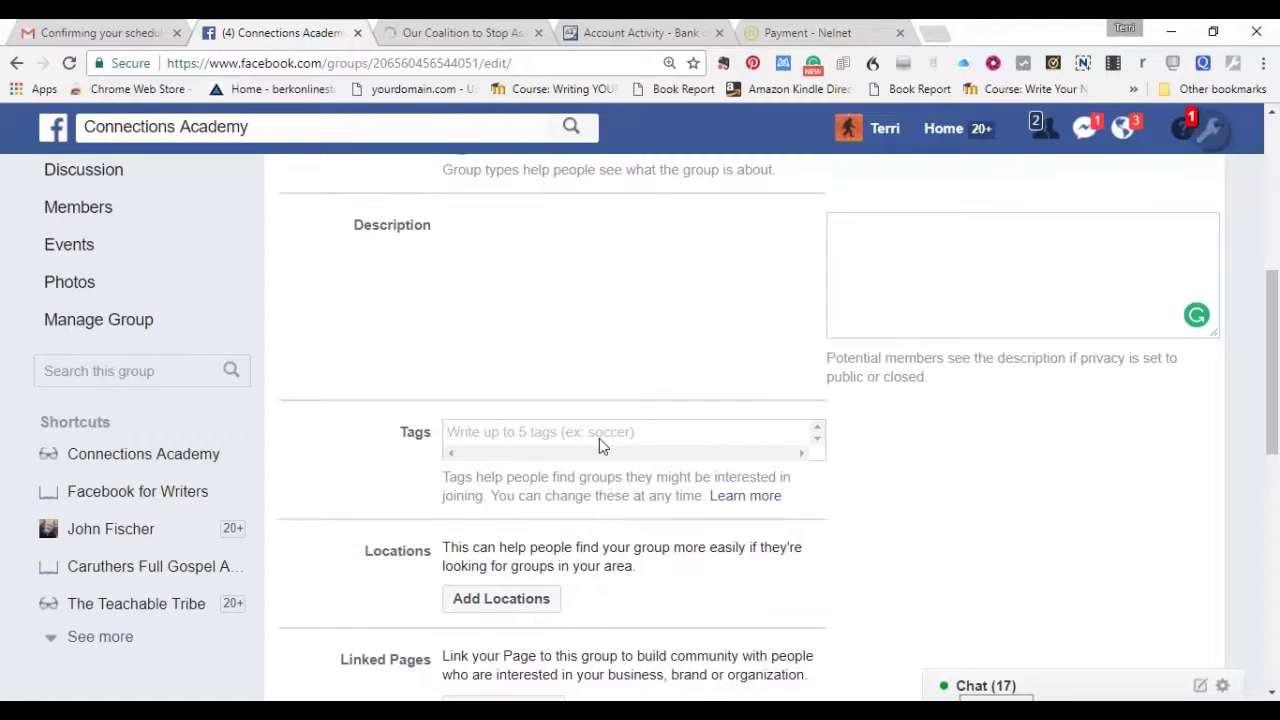
text(technology)
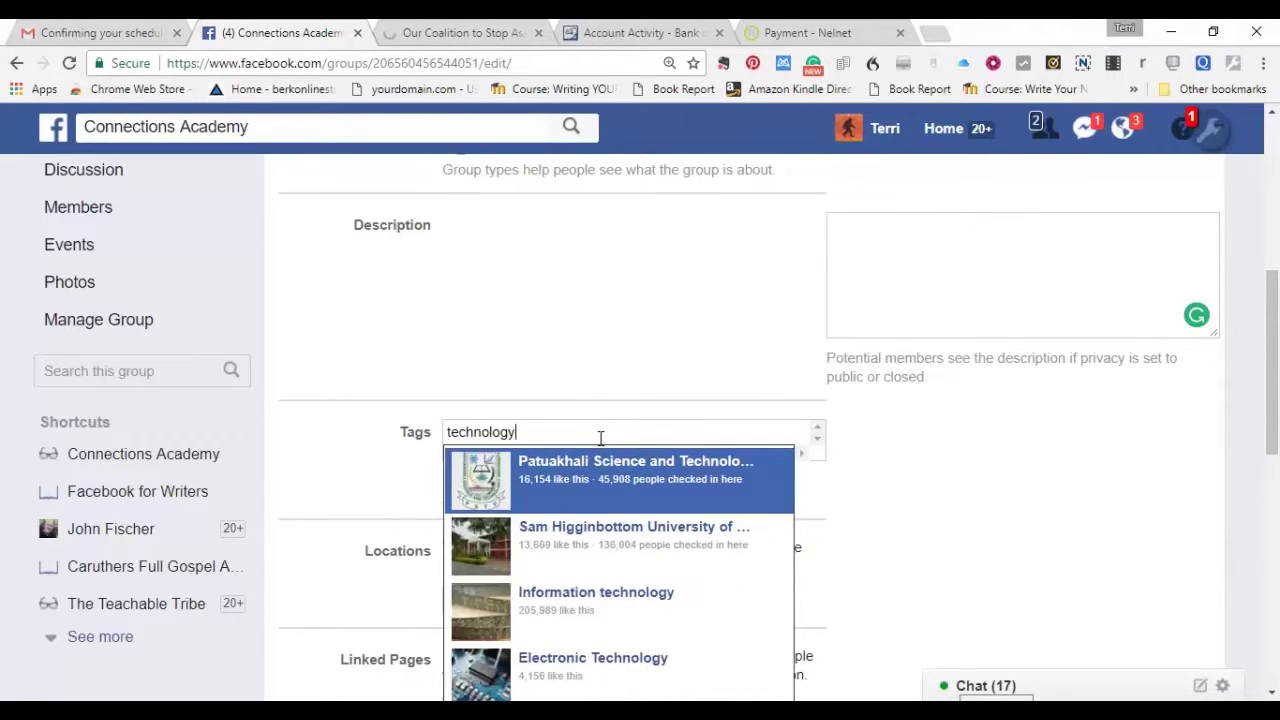
text(, school, )
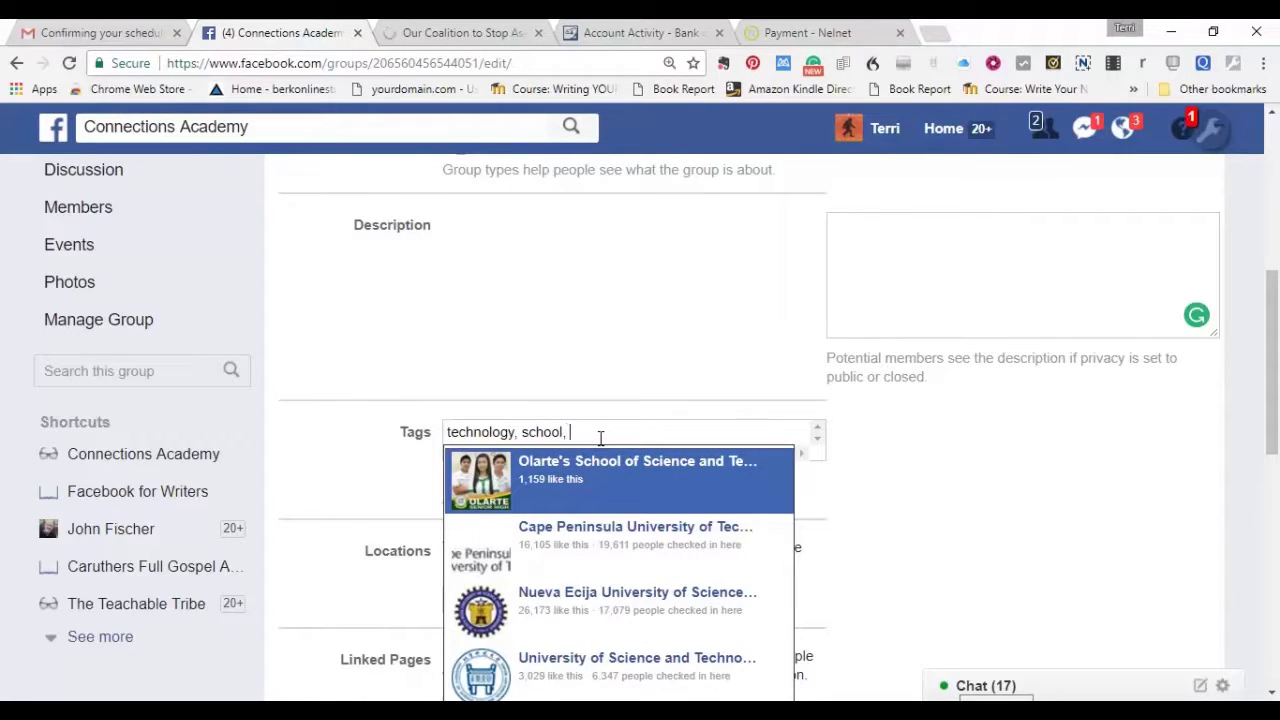
text(students)
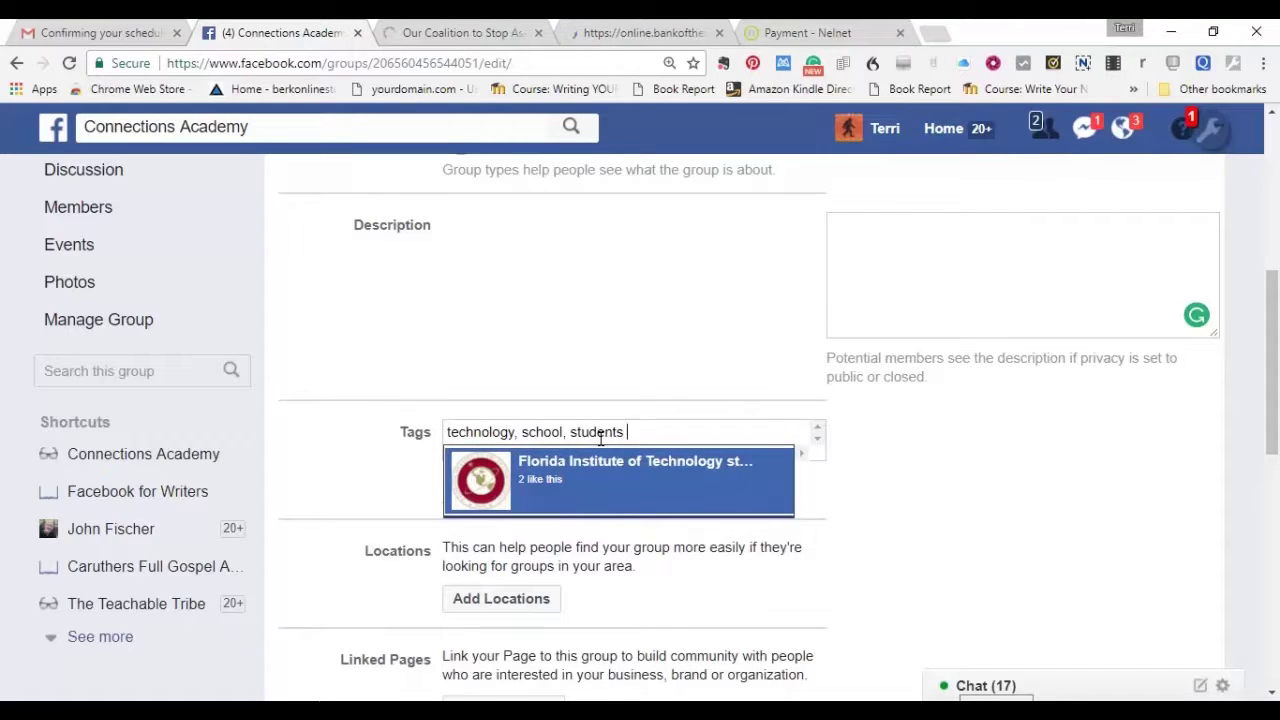
key(Return)
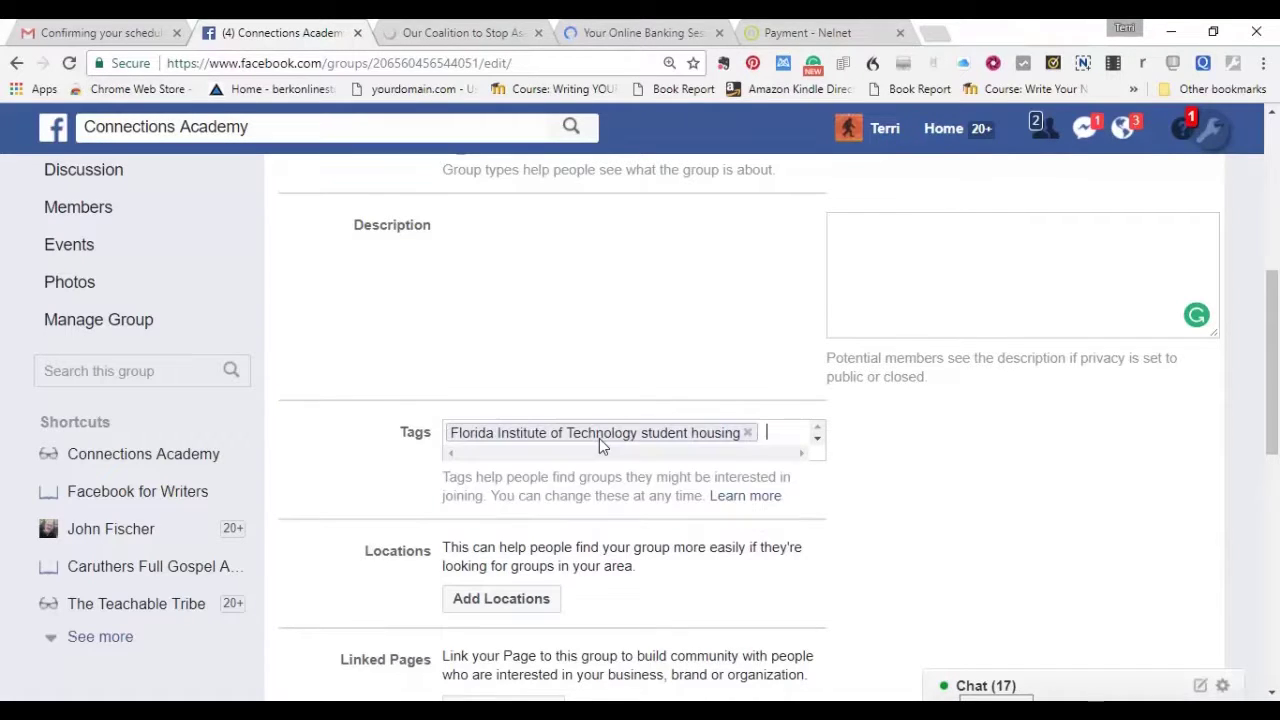
text(7)
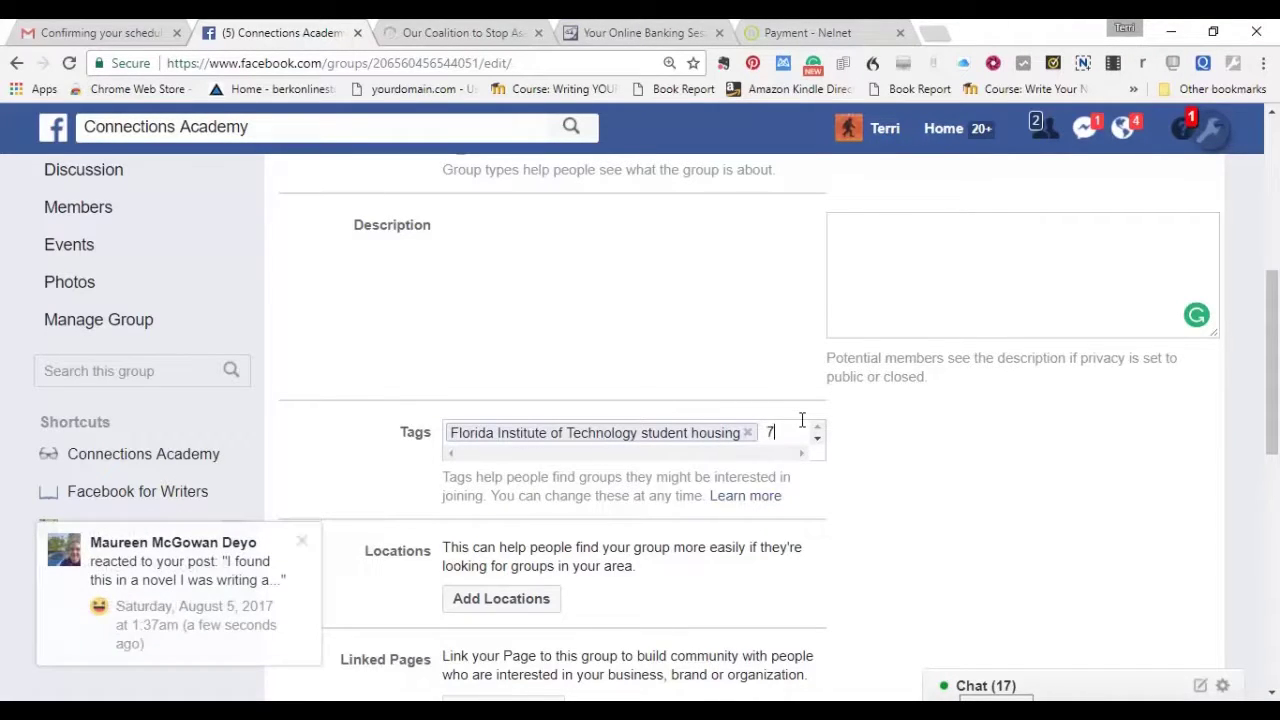
text(7)
key(BackSpace)
key(BackSpace)
key(BackSpace)
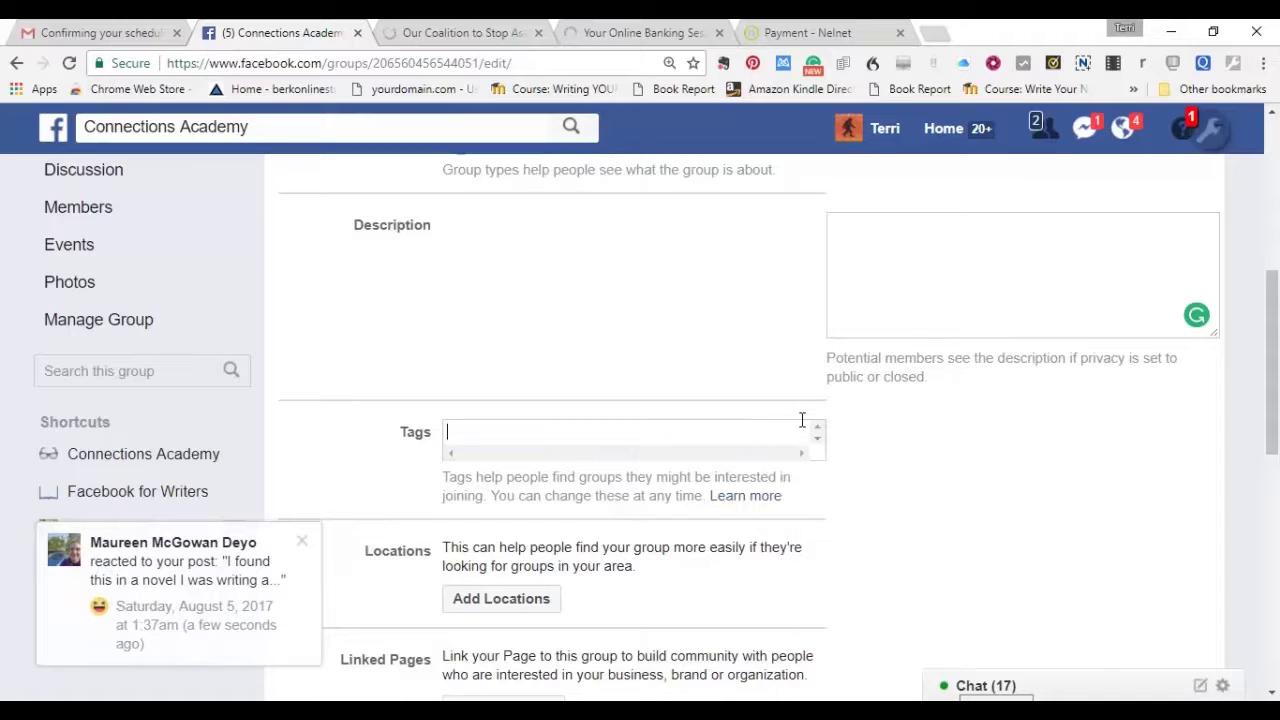
- Scroll down to Web and Email Address and open the Customize Address dialog
scroll(1074, 474, down, 2)
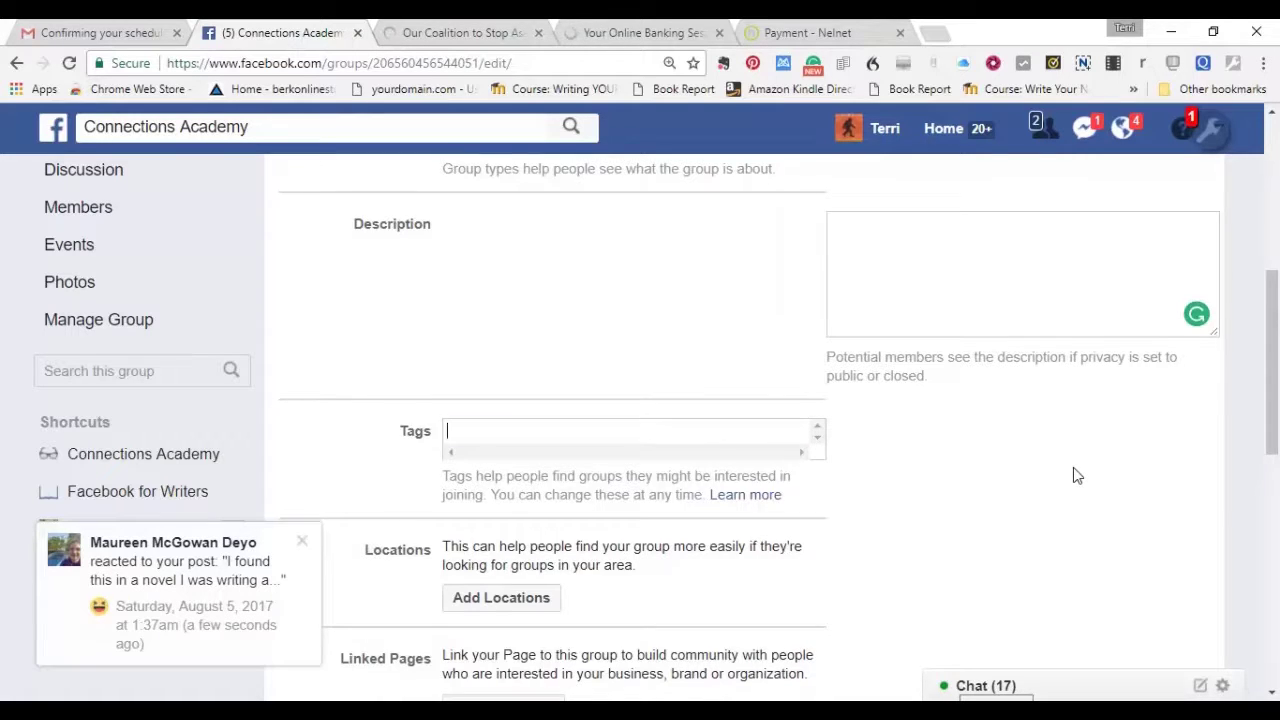
scroll(1077, 475, down, 2)
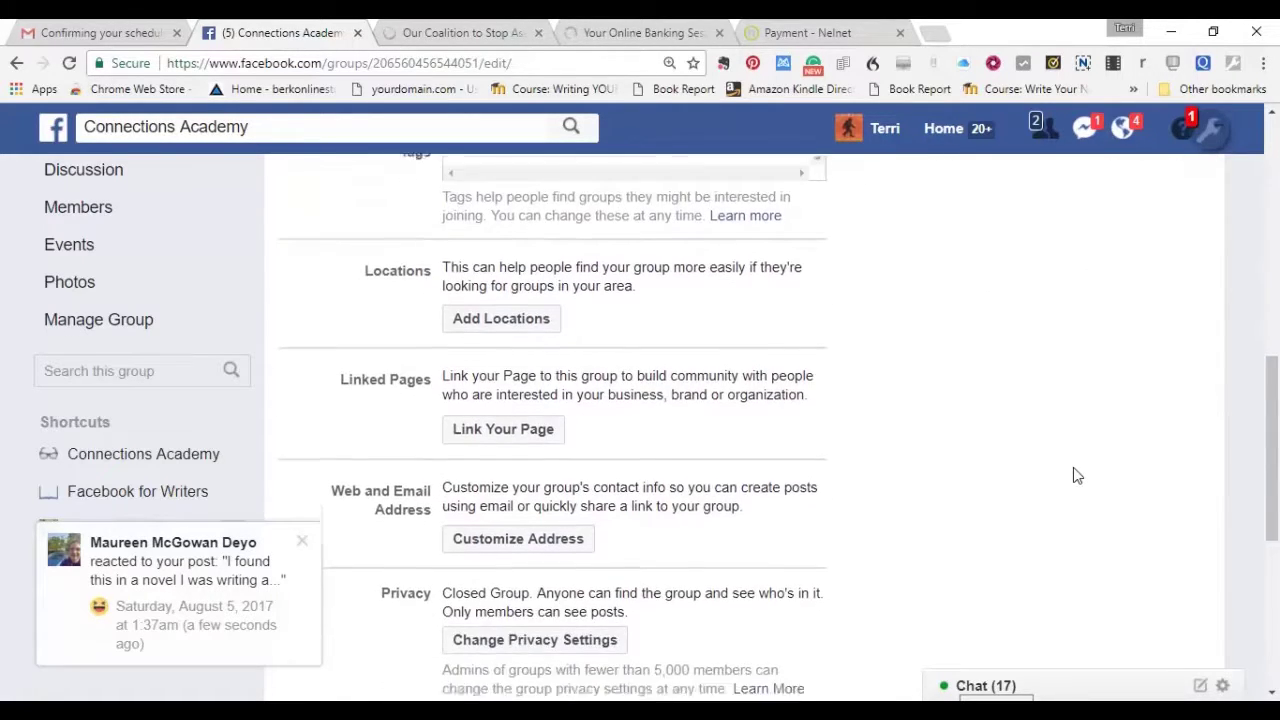
scroll(1077, 475, down, 1)
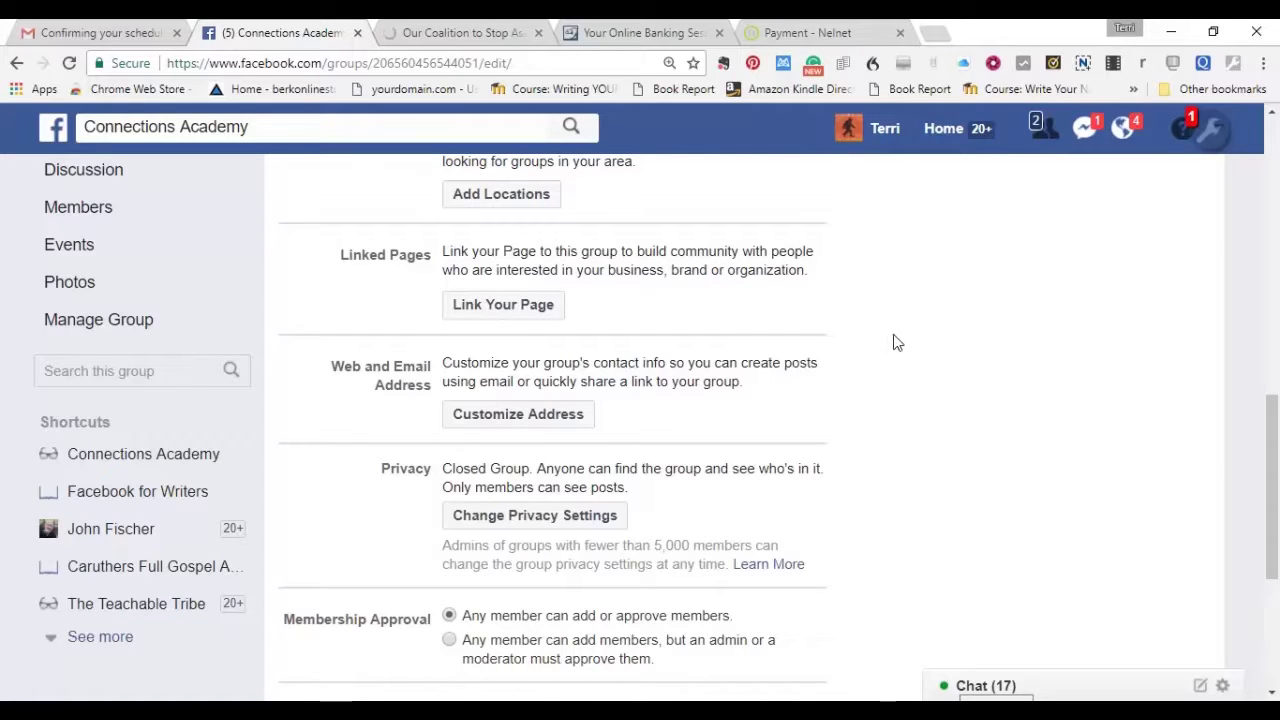
scroll(896, 343, down, 2)
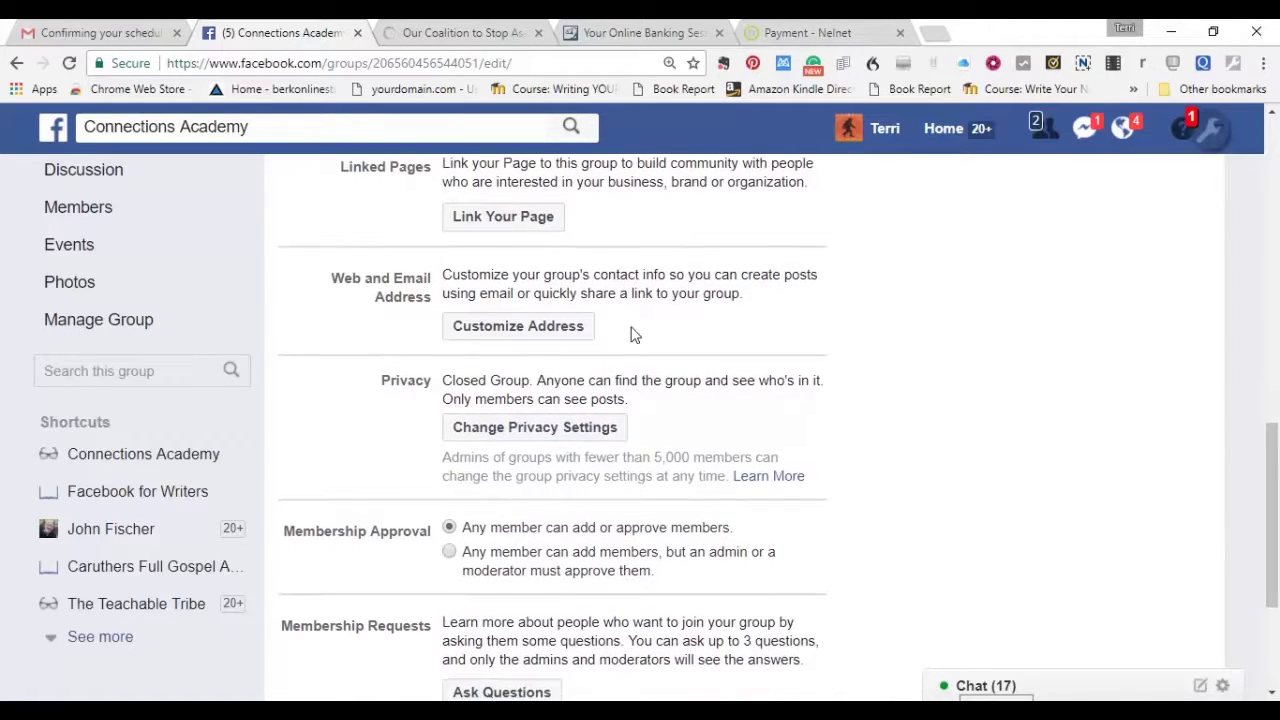
click(545, 327)
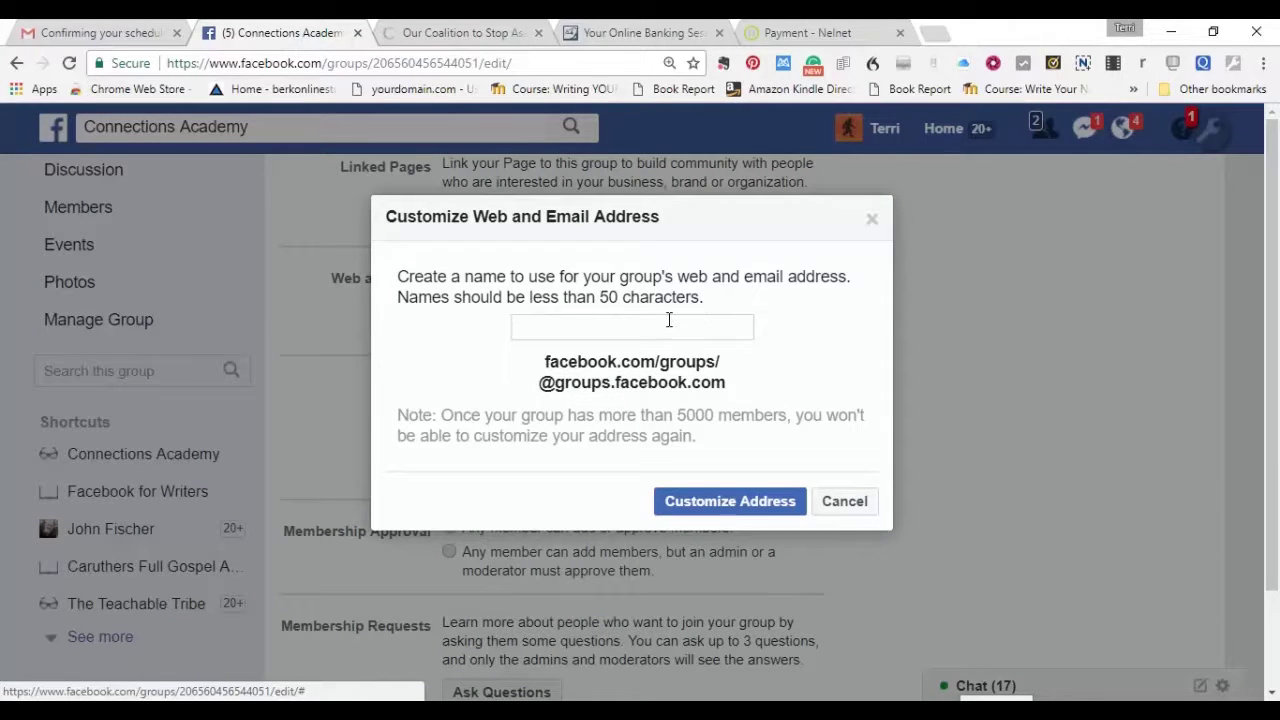
- Set the group web address to facebook.com/groups/connectionstechnology, with the matching connectionstechnology group email
click(643, 326)
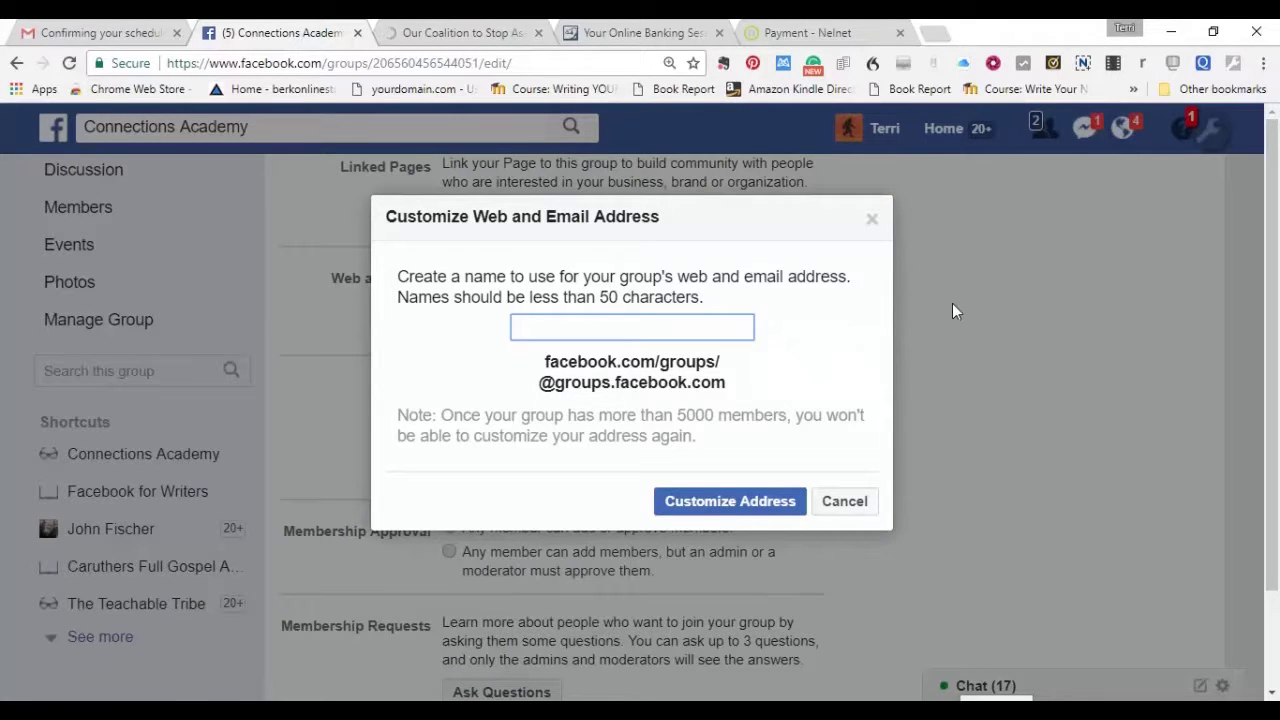
key(Escape)
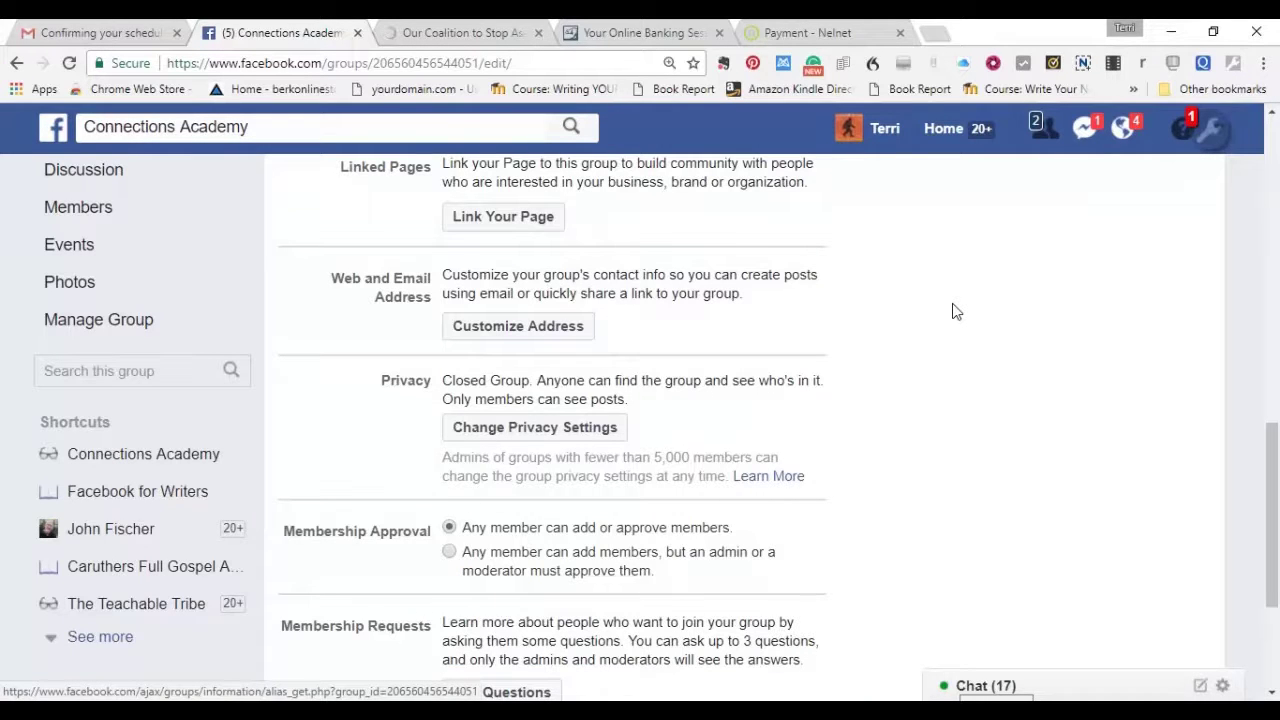
scroll(953, 311, up, 5)
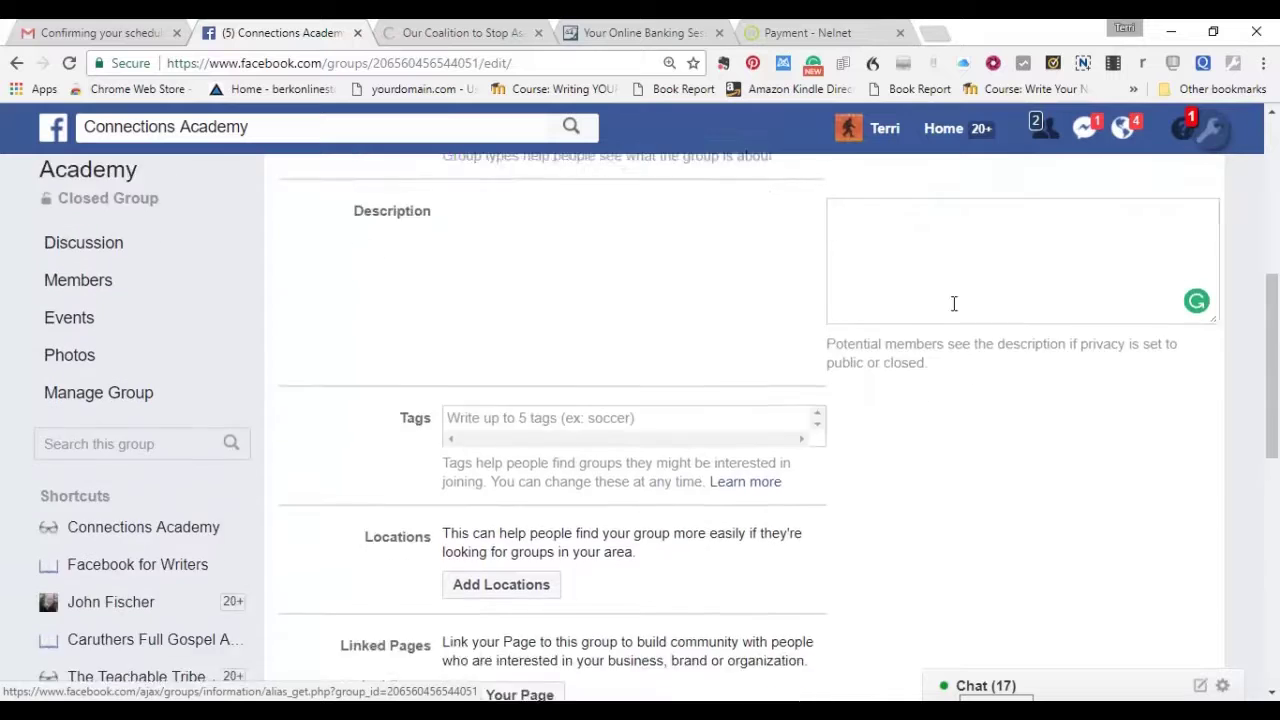
scroll(953, 303, down, 4)
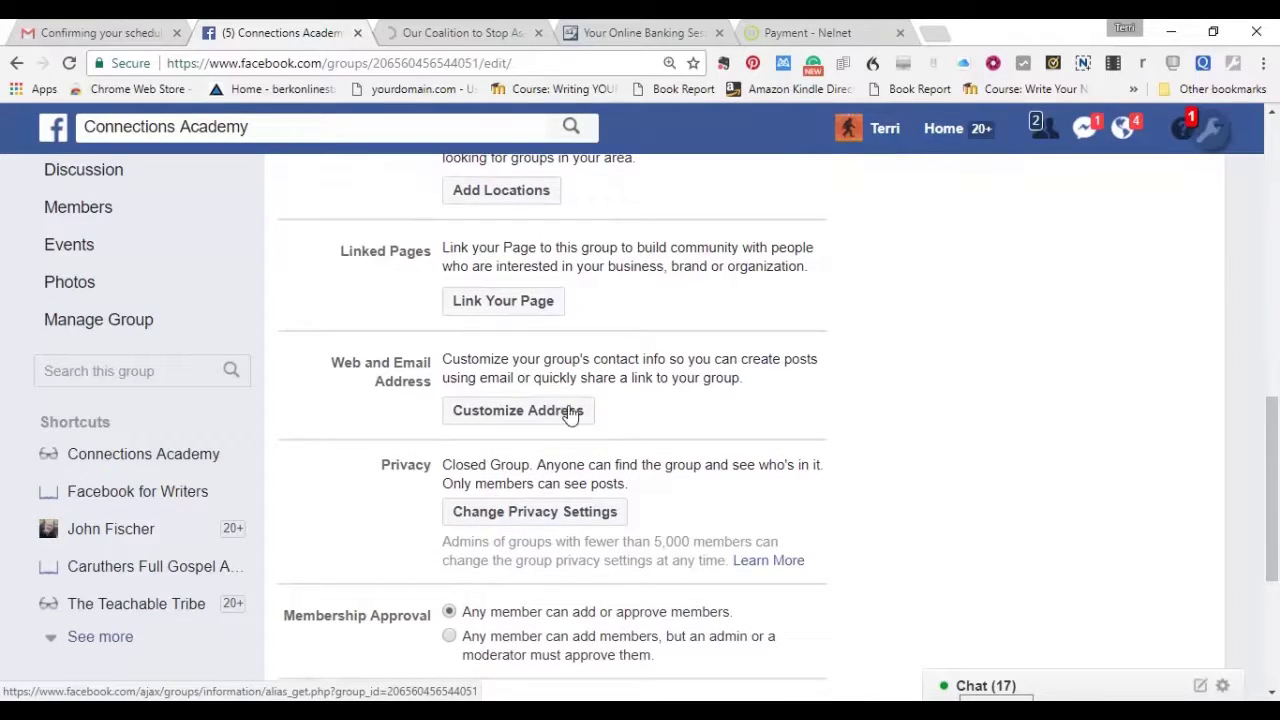
click(551, 410)
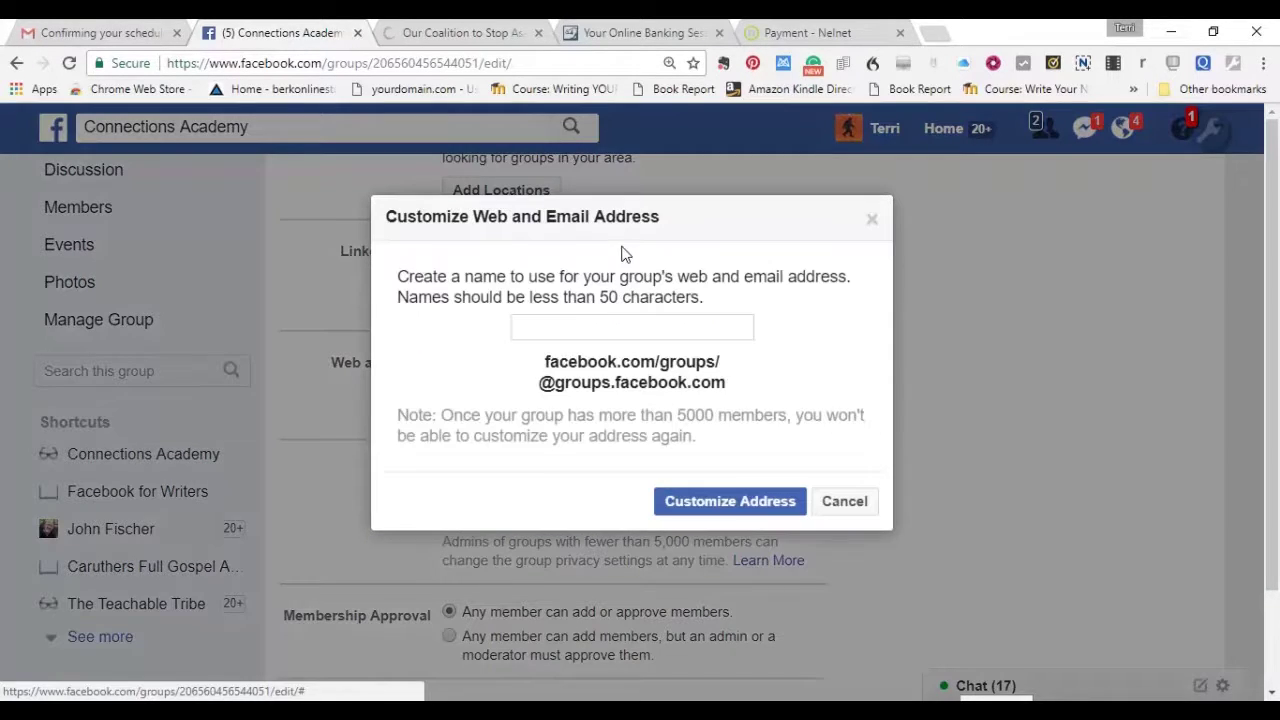
click(604, 329)
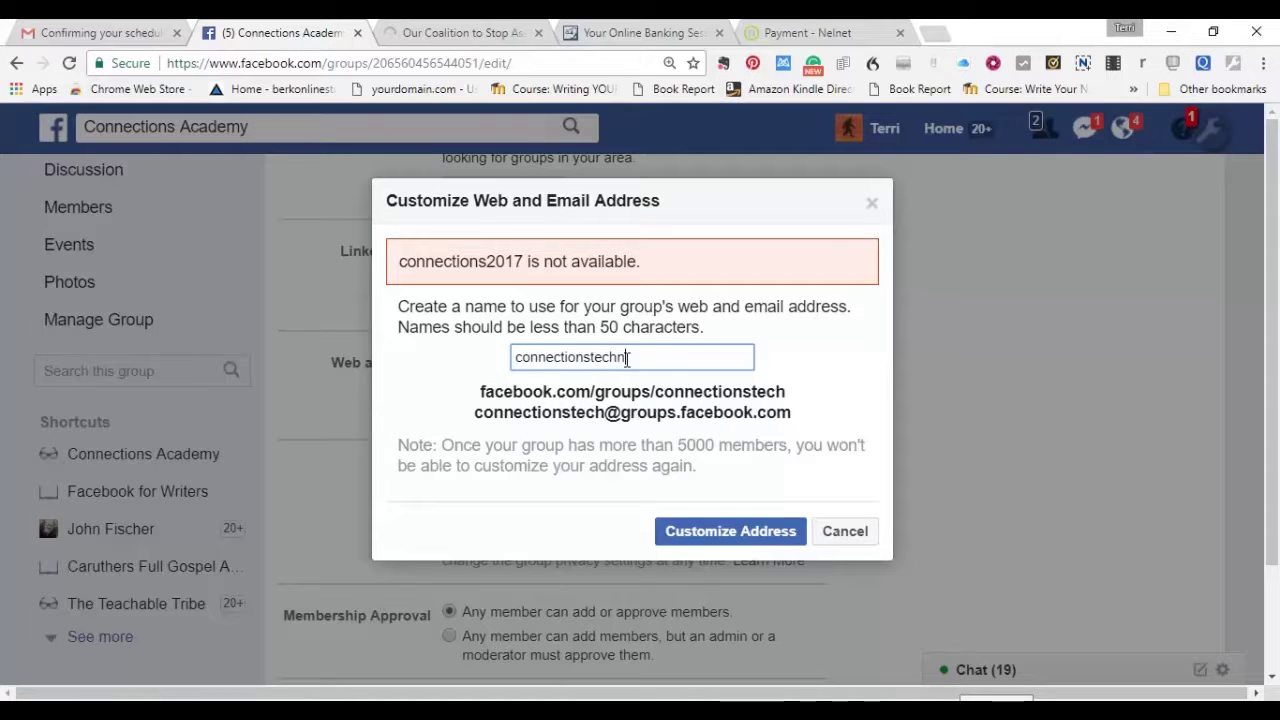
text(nnectionstechn)
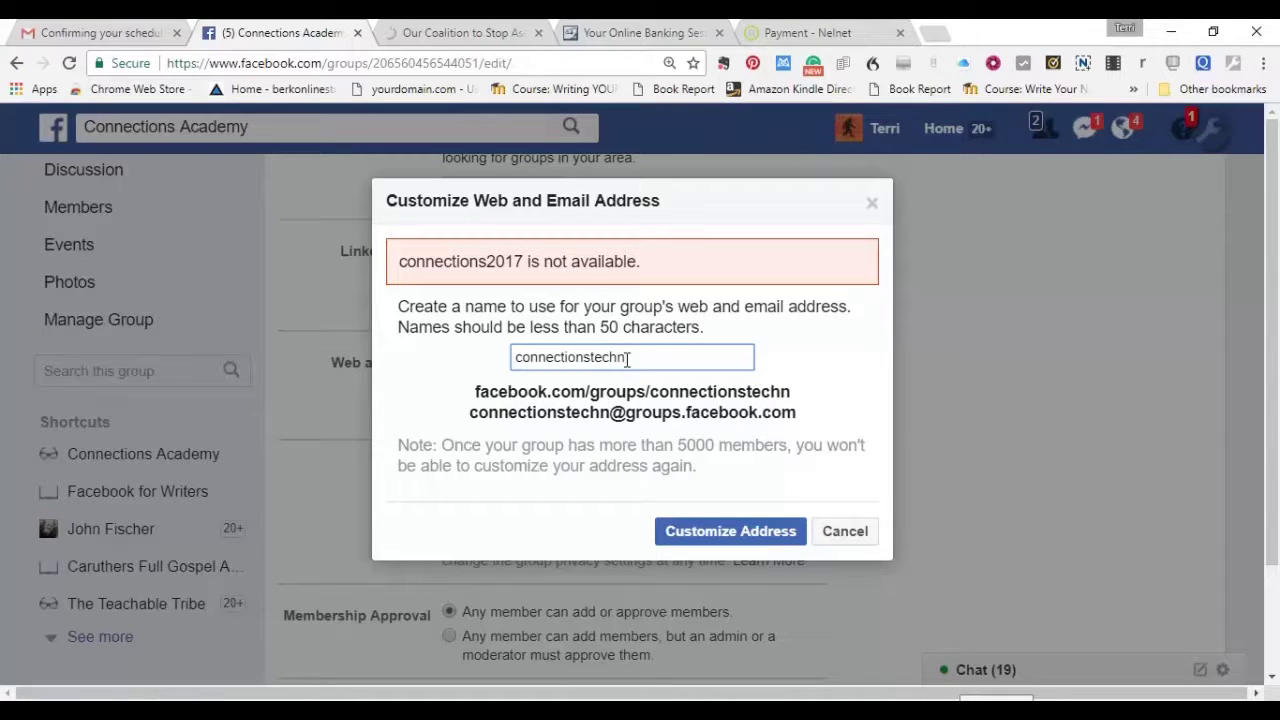
text(ology)
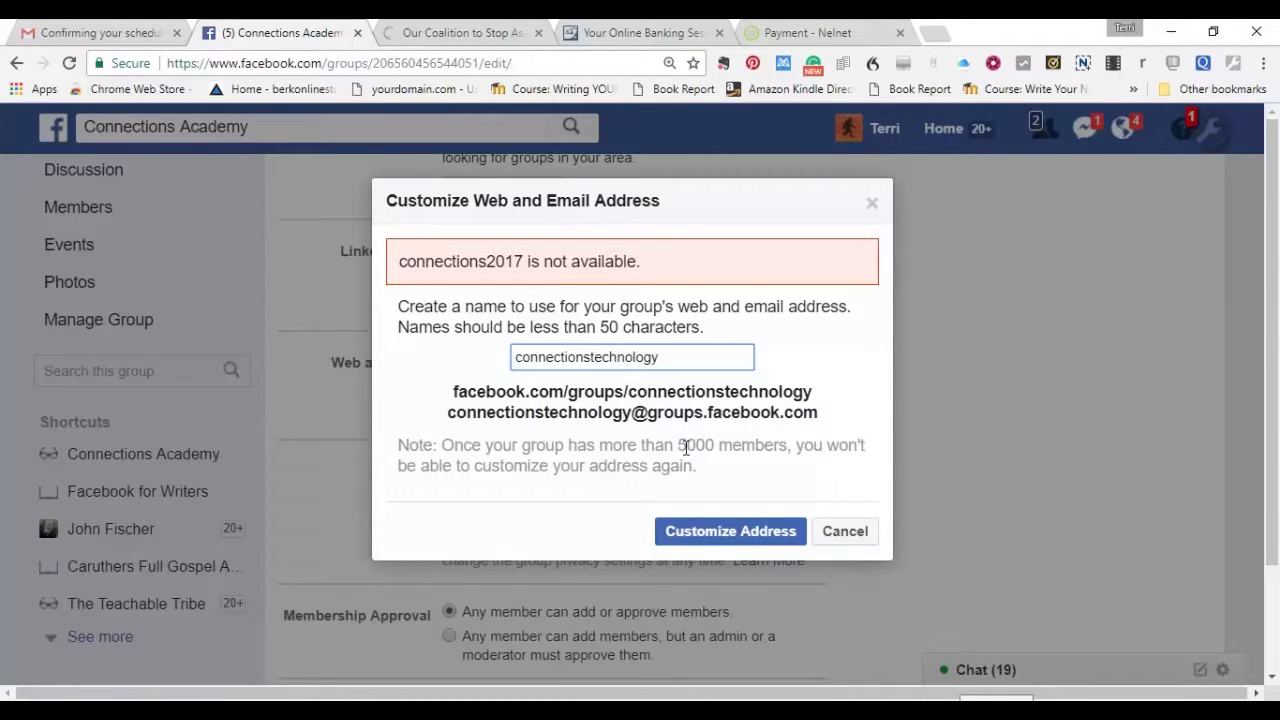
click(717, 540)
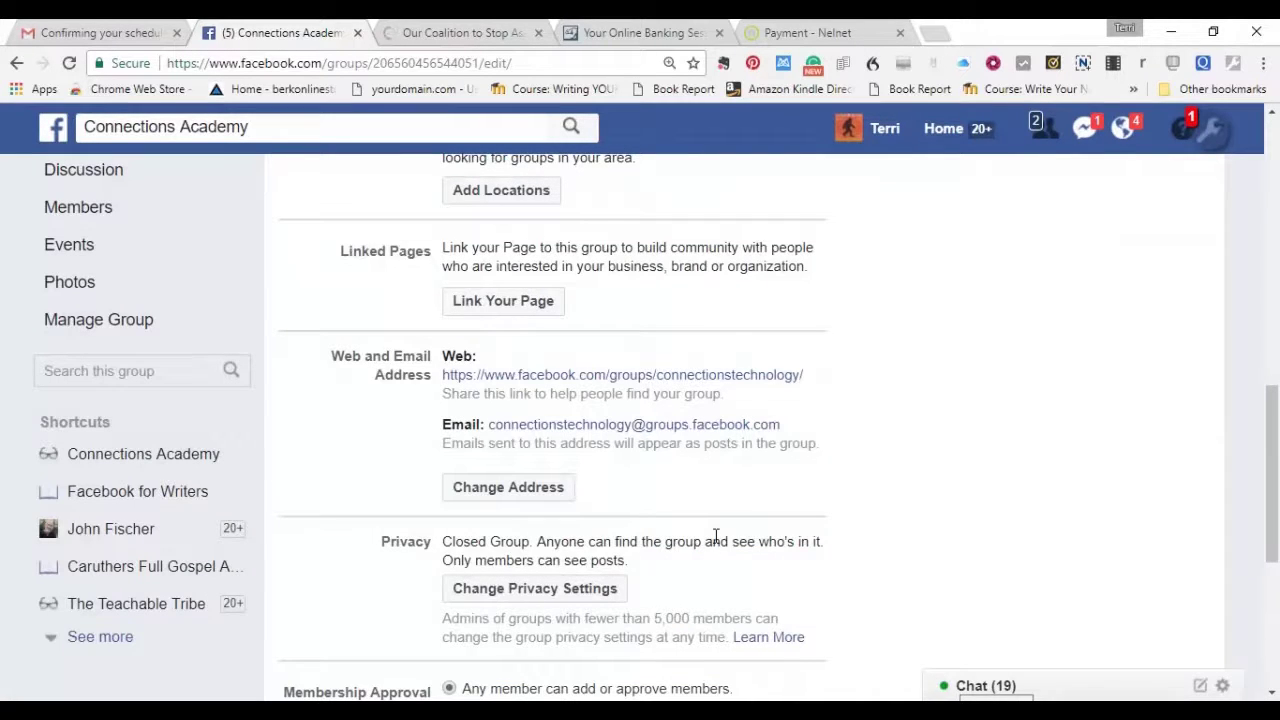
- Under Membership Approval, choose 'Any member can add members, but an admin or a moderator must approve them.'
scroll(966, 423, down, 2)
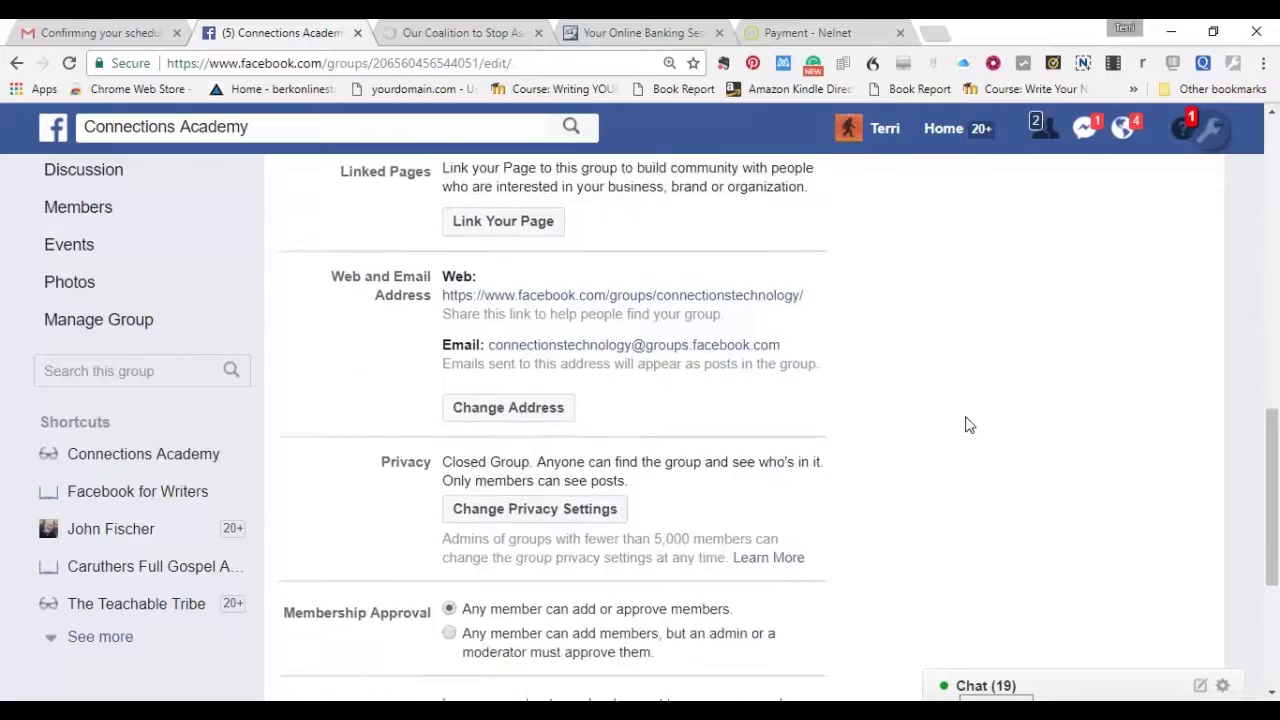
scroll(966, 423, down, 1)
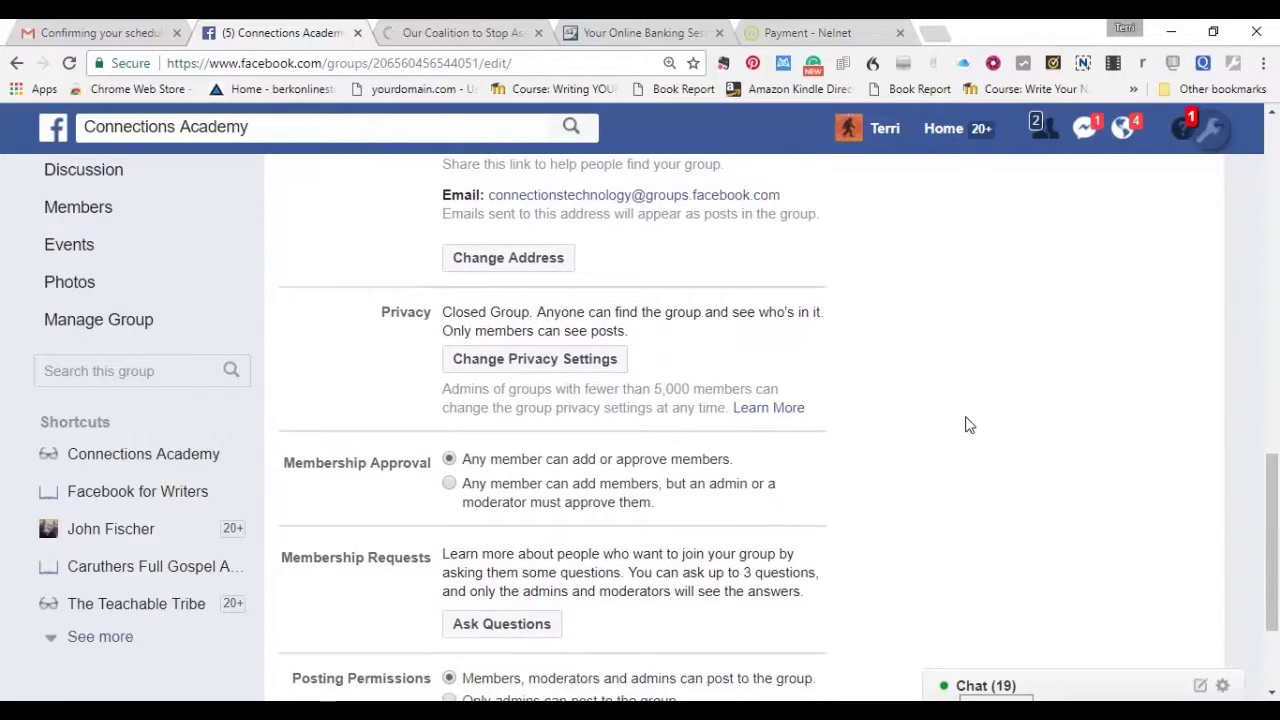
scroll(966, 423, up, 1)
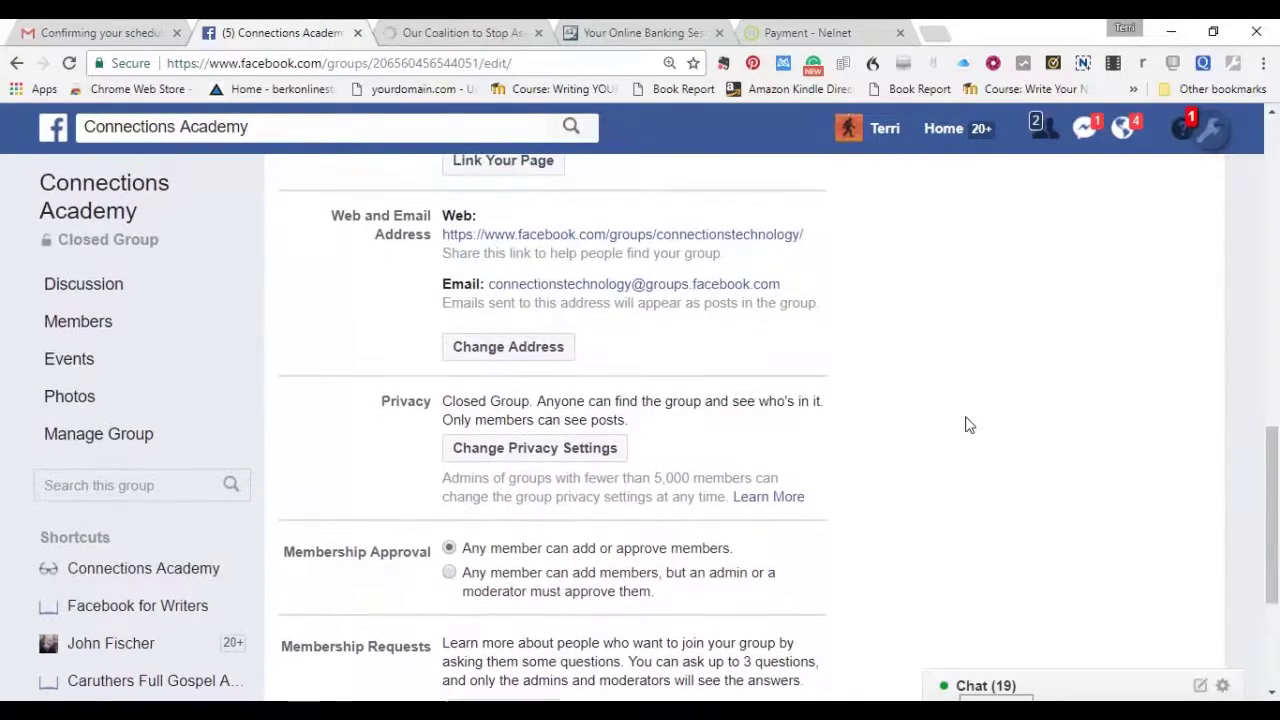
scroll(966, 423, down, 1)
scroll(966, 423, down, 2)
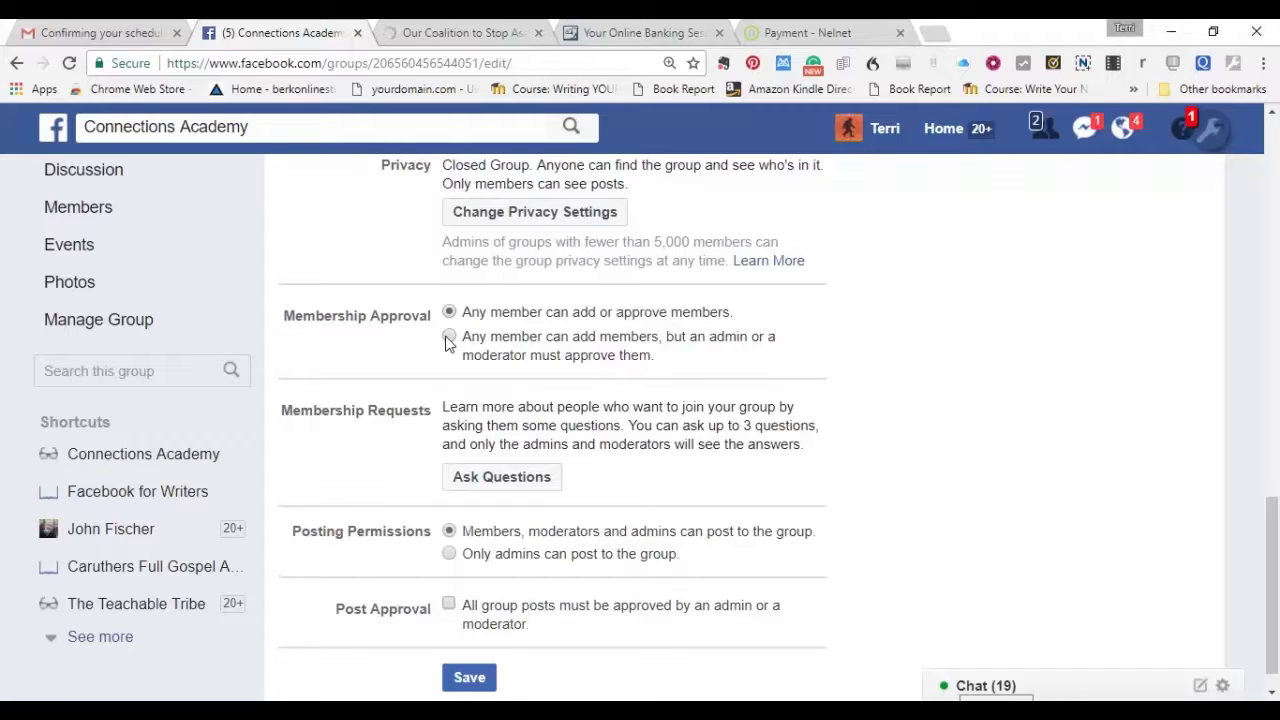
click(449, 340)
scroll(960, 328, down, 1)
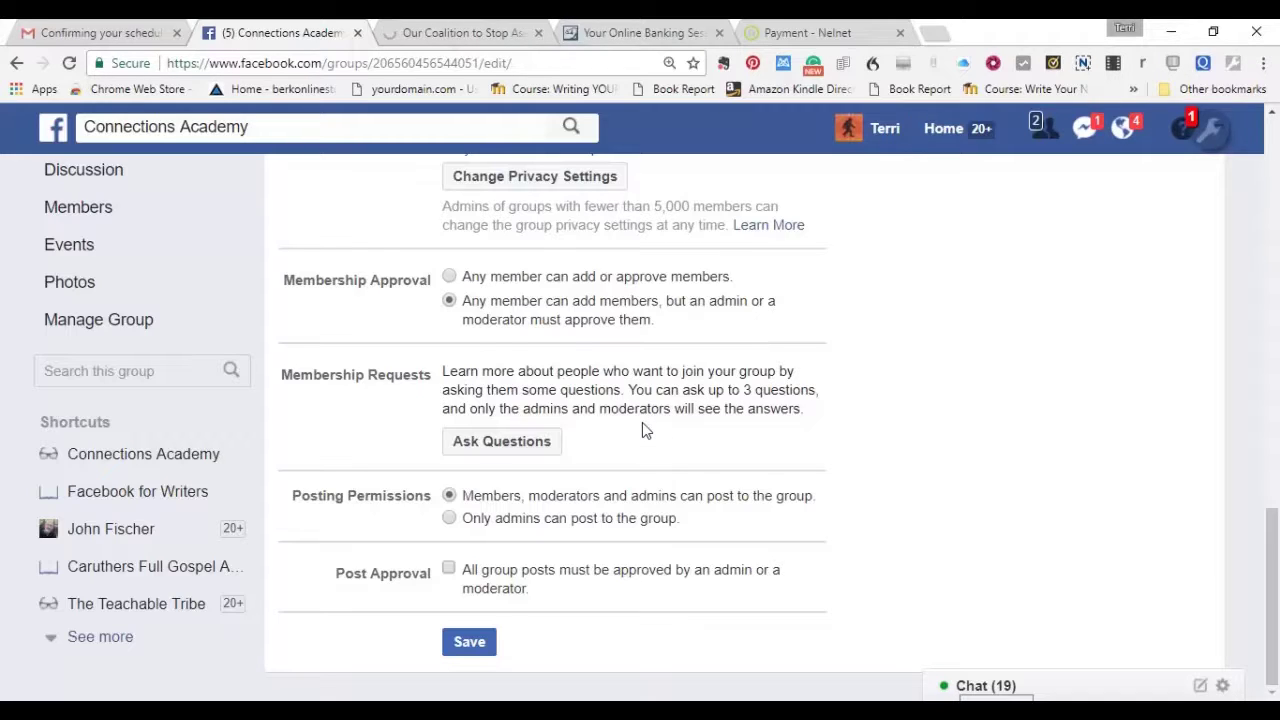
- Add the membership question 'What Connections Academy Courses are your Taking.' and confirm the updated approval settings
click(529, 441)
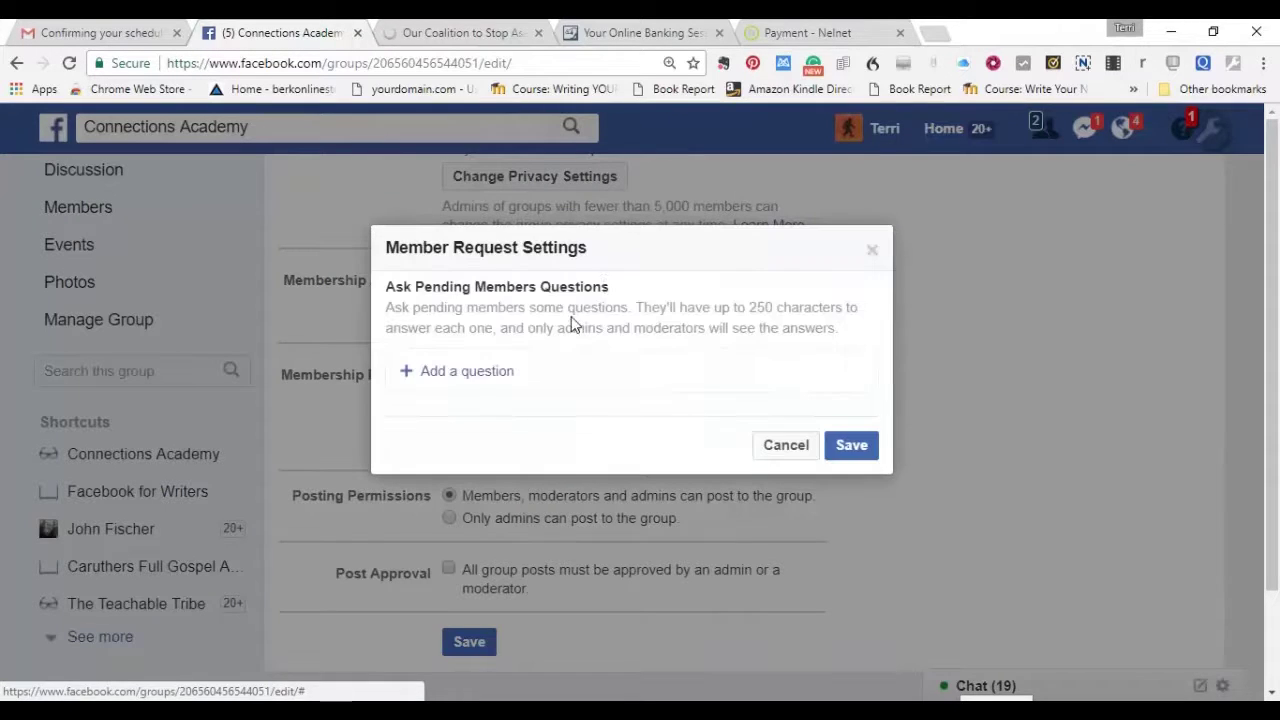
click(437, 375)
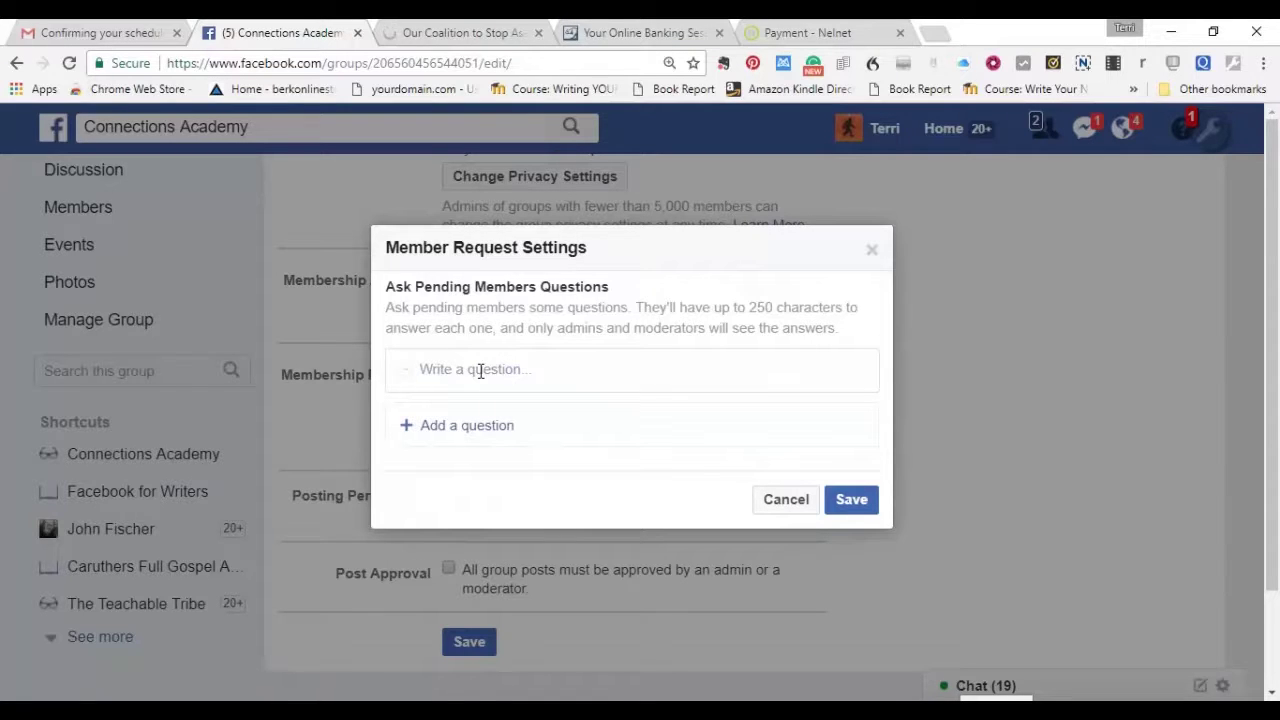
click(480, 371)
text(W)
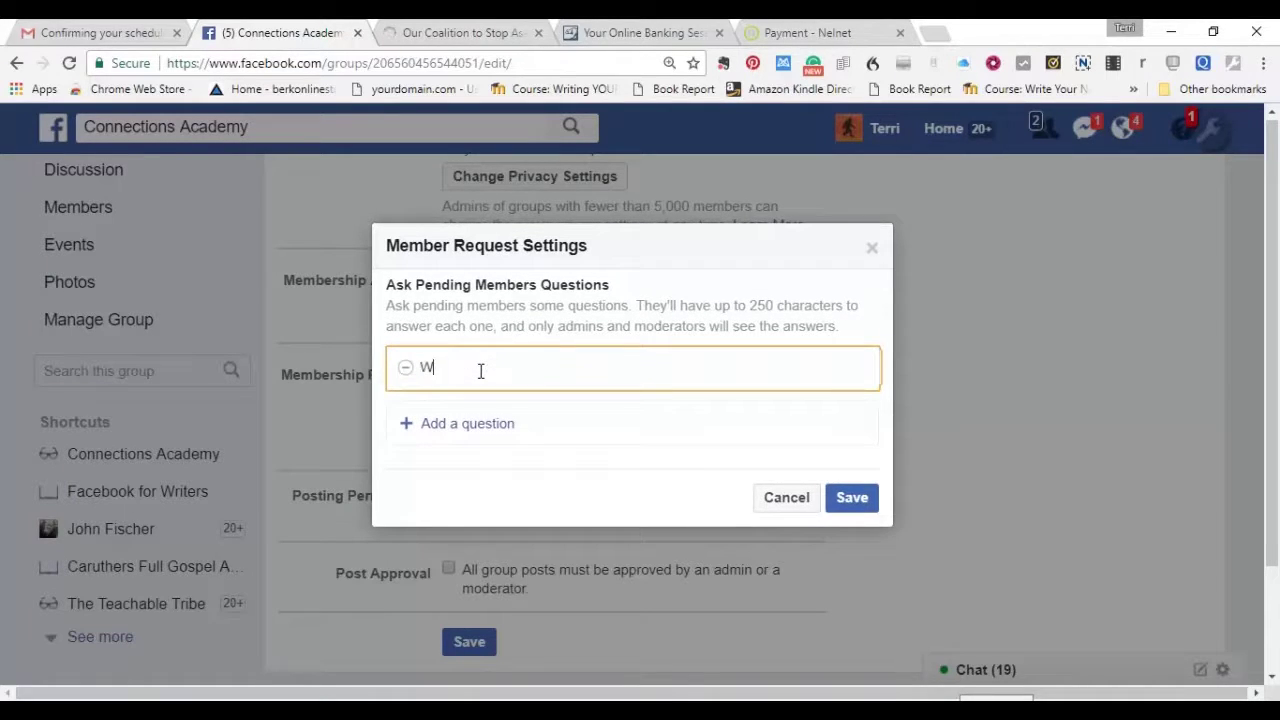
text(hat Connections Academy Cour)
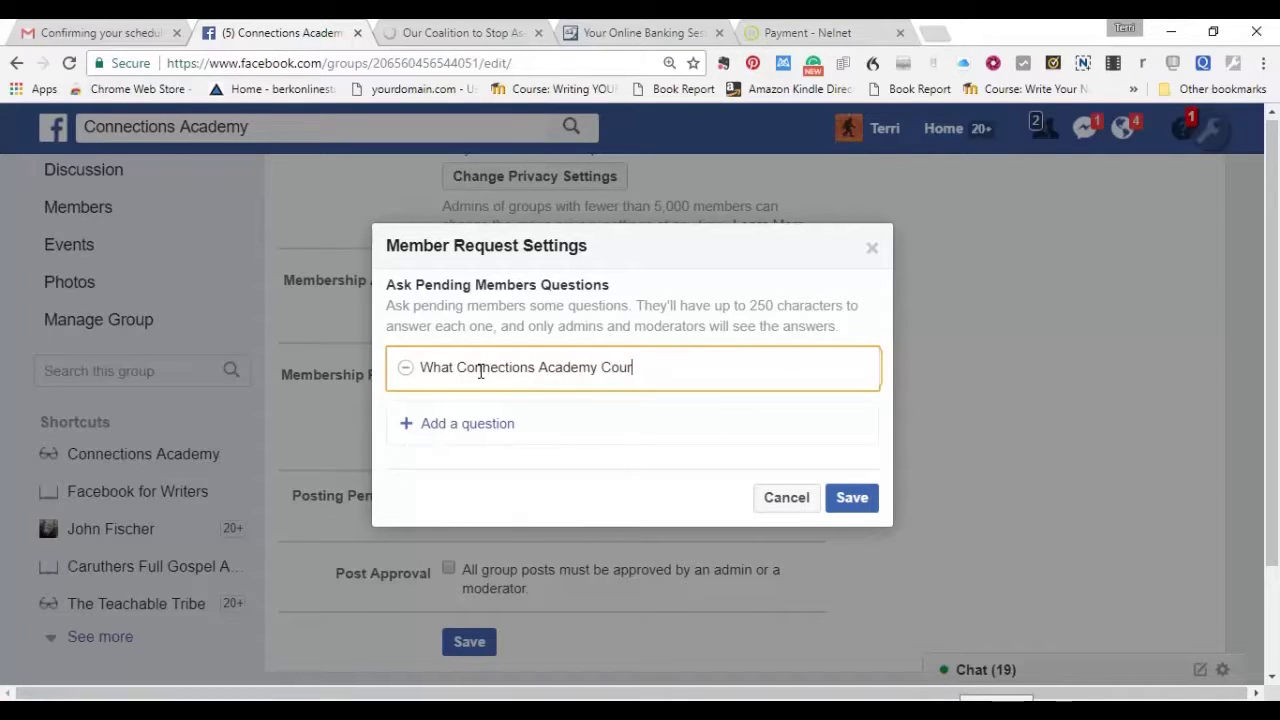
text(ses are your Talking)
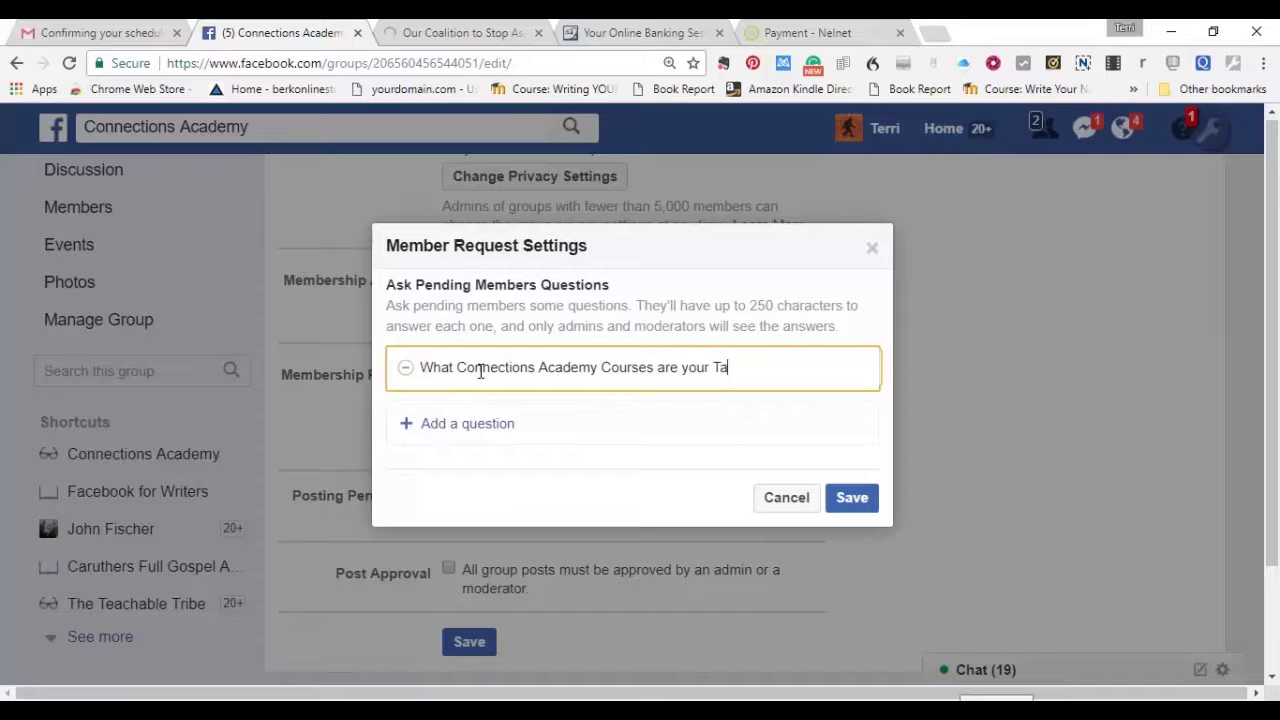
text(king.)
click(852, 509)
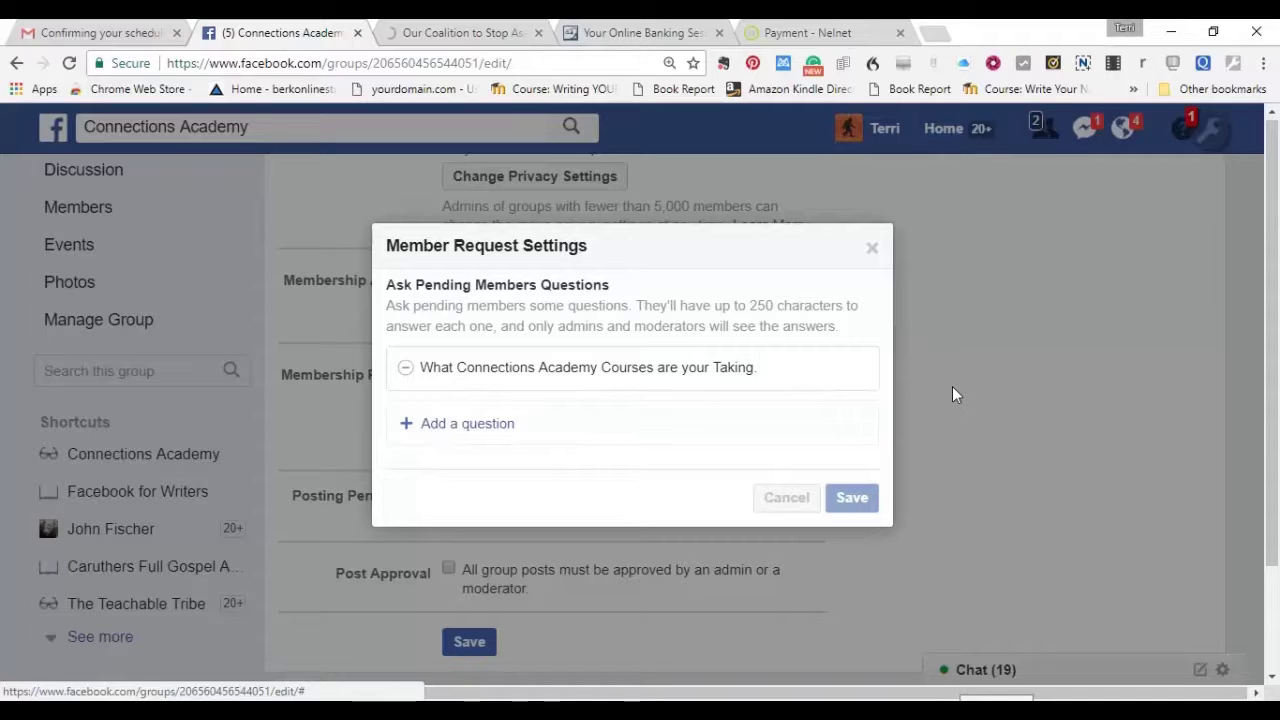
click(863, 476)
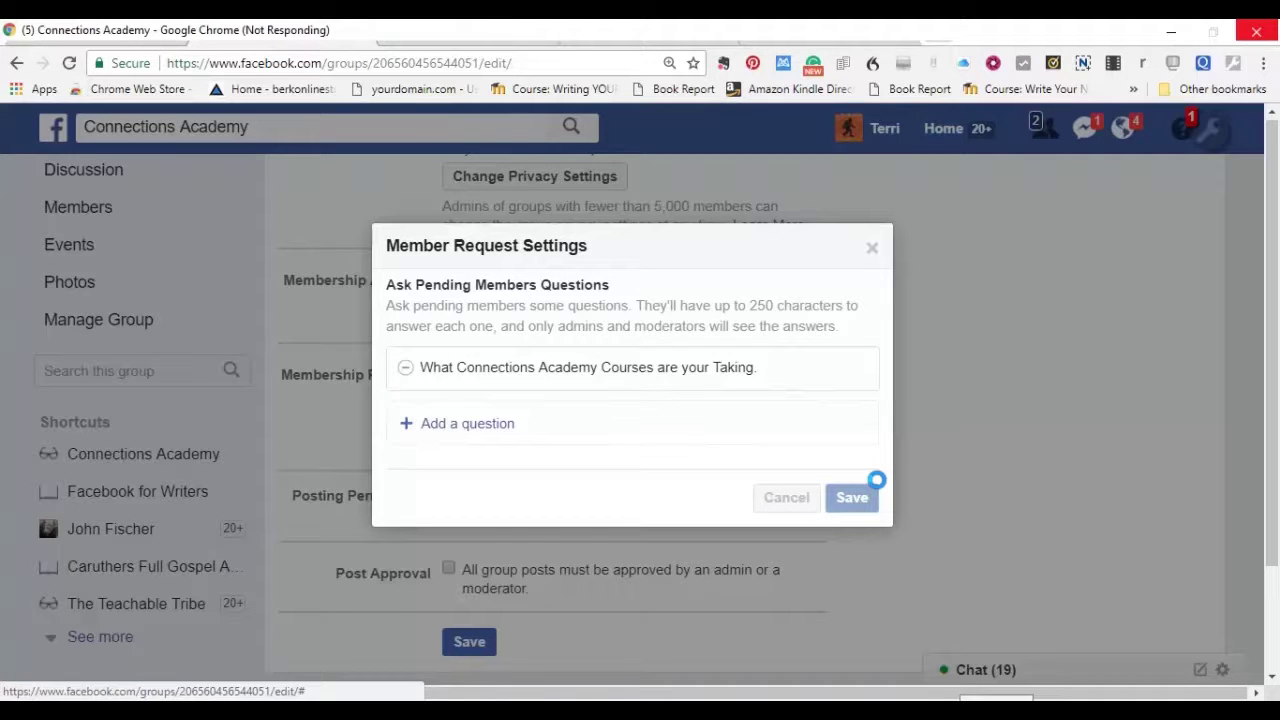
click(855, 460)
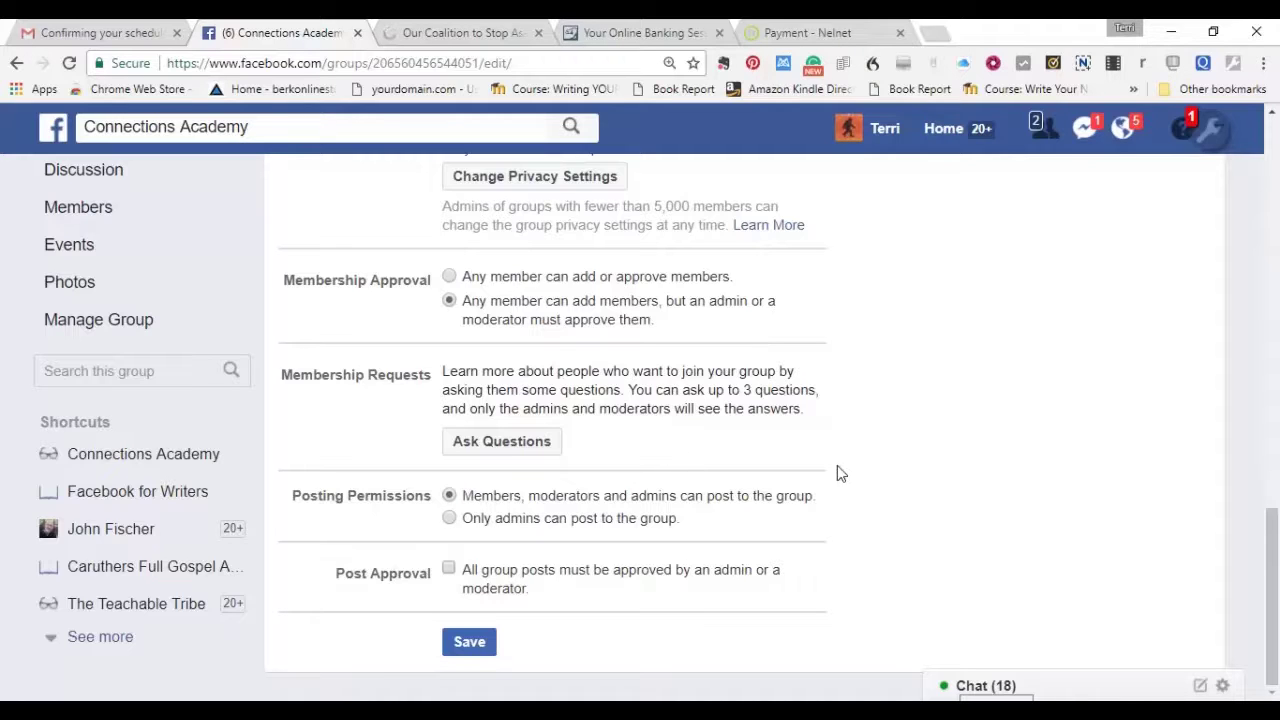
- Save the group settings changes and return to the Connections Academy discussion page
click(466, 642)
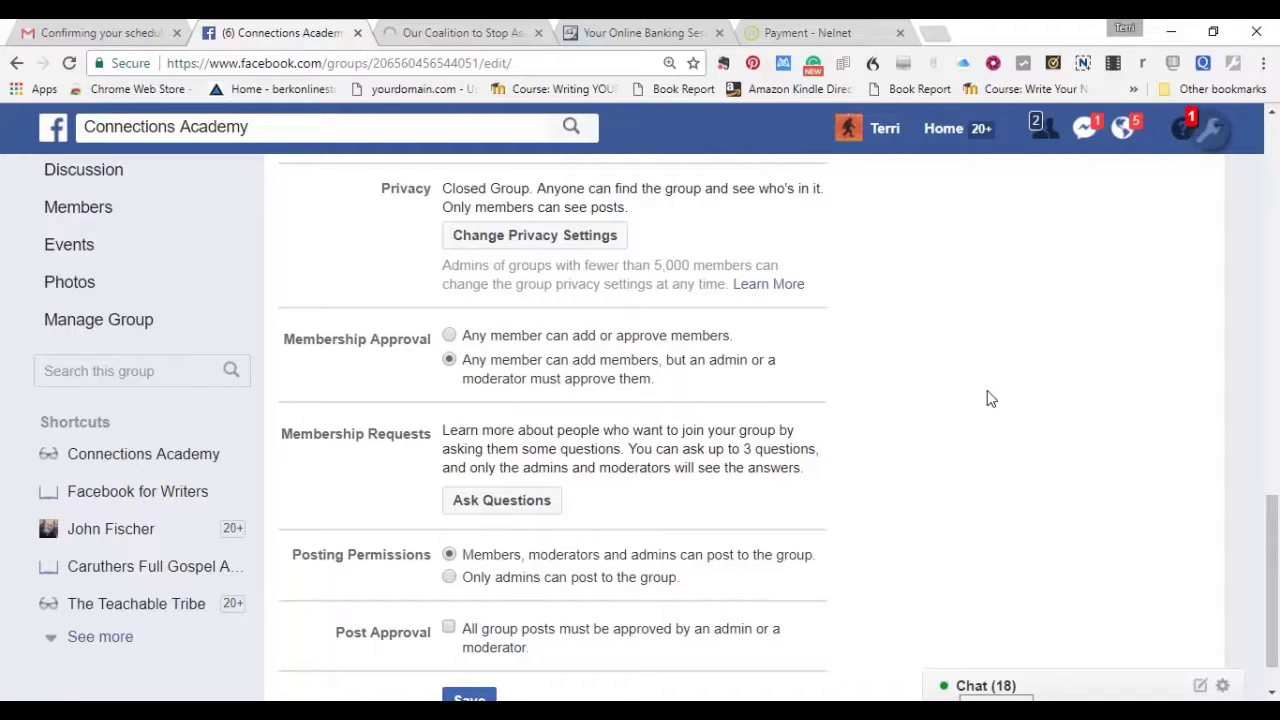
scroll(990, 399, down, 1)
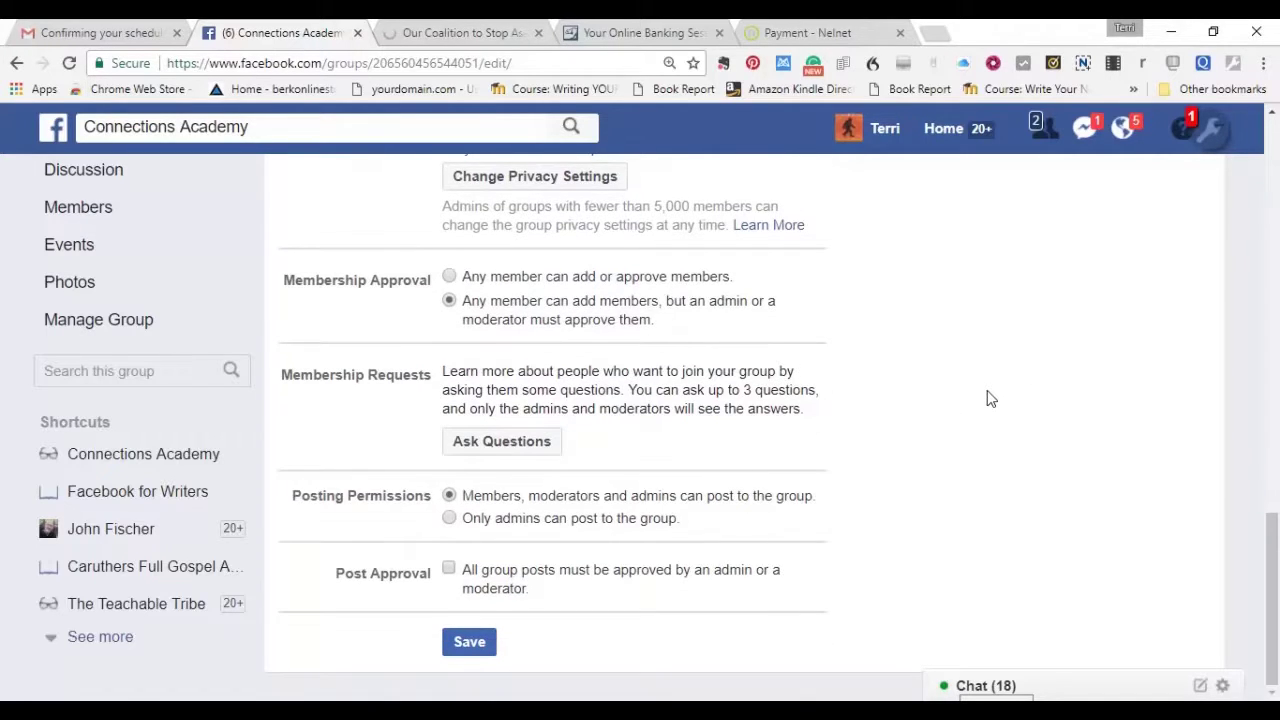
scroll(990, 399, up, 4)
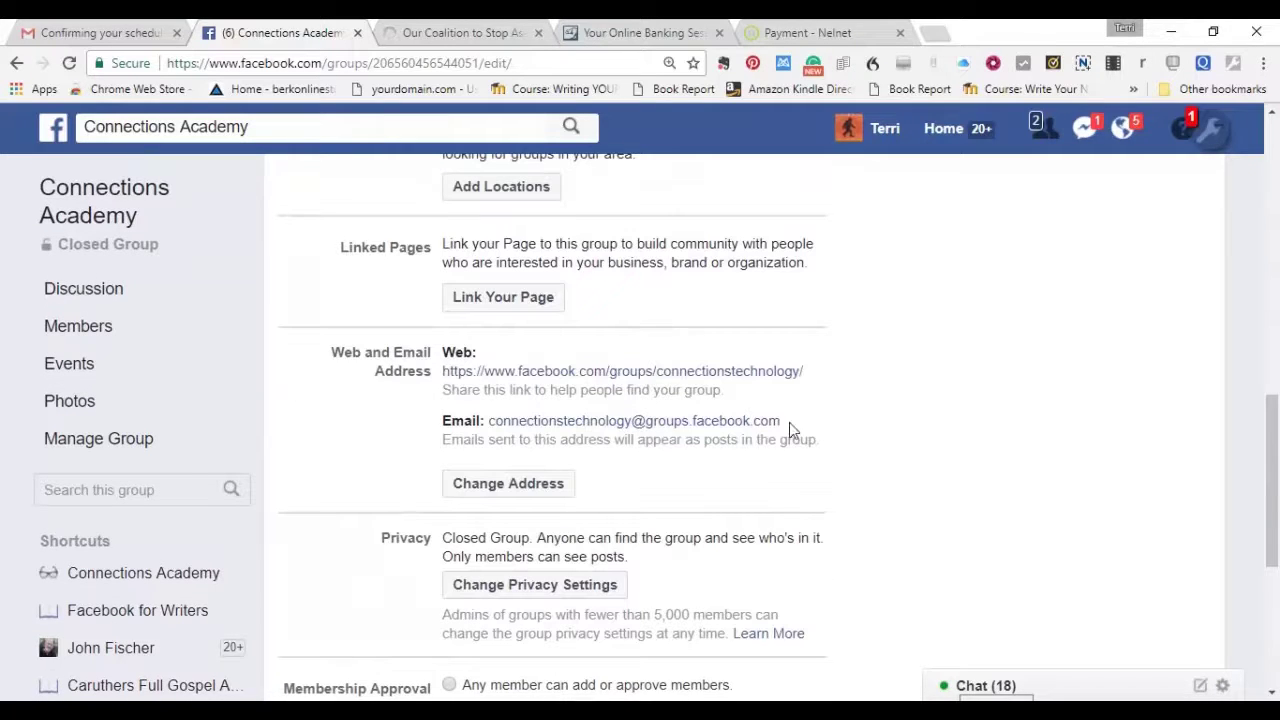
click(104, 213)
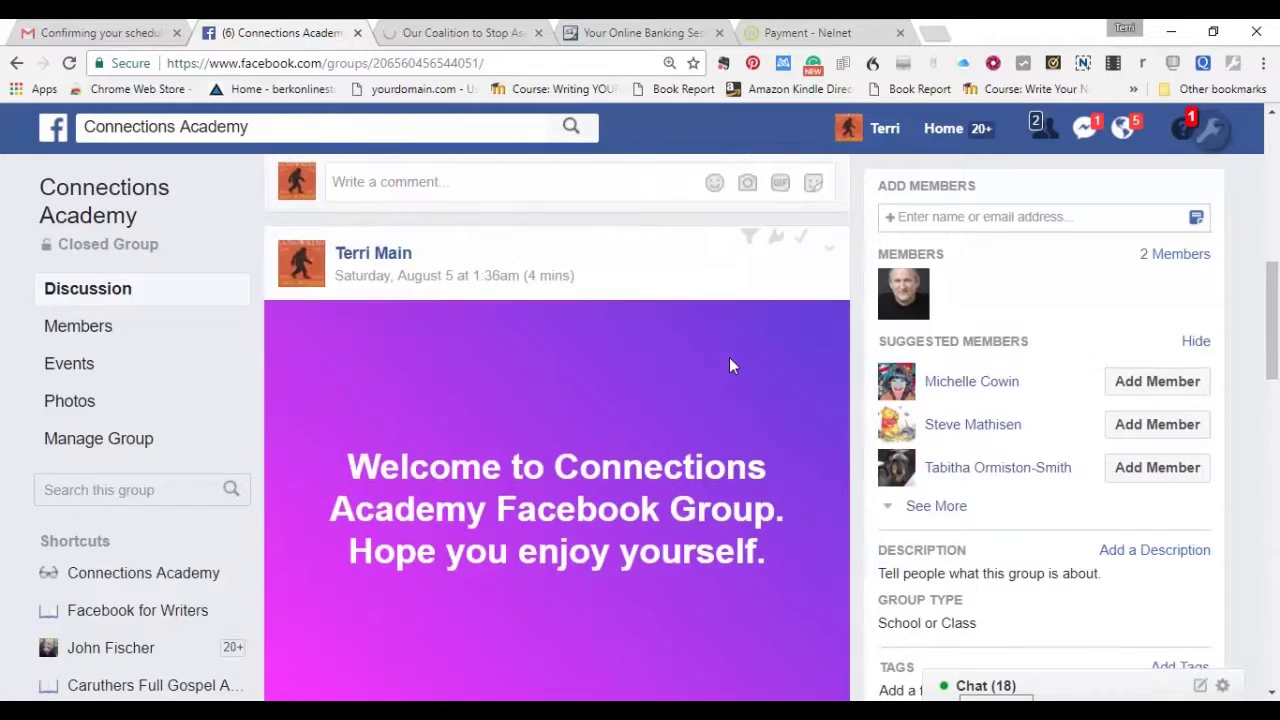
- Scroll to the top of the Connections Academy group page to show its cover banner
scroll(730, 366, up, 4)
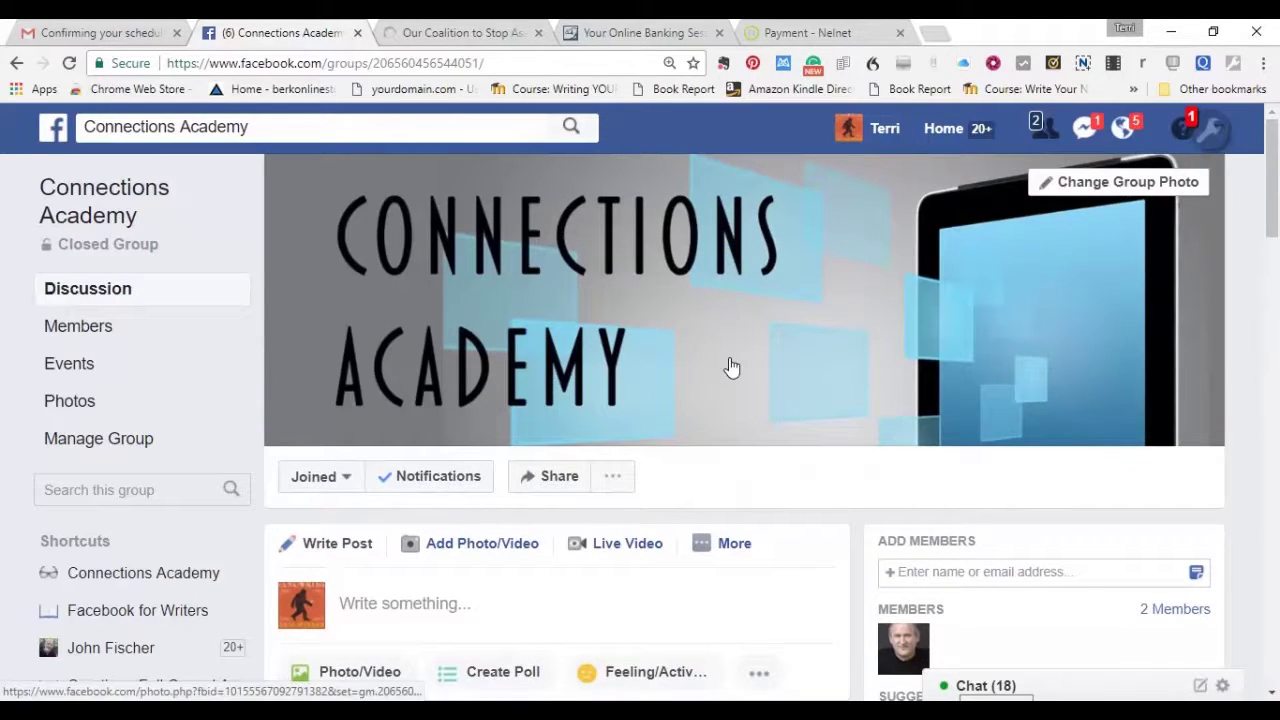